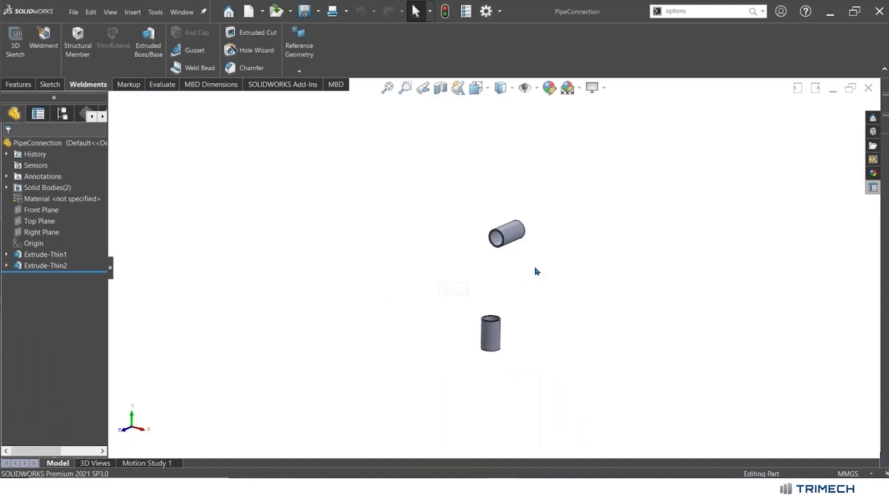
Step: Start a new 3D sketch and fit both pipes and the origin in view
scroll(532, 278, "down", 2)
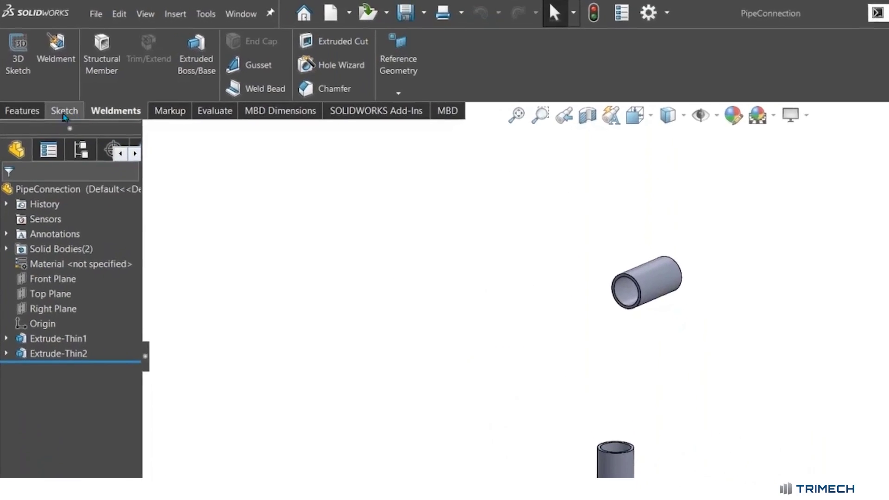
left_click(64, 116)
left_click(17, 93)
left_click(69, 126)
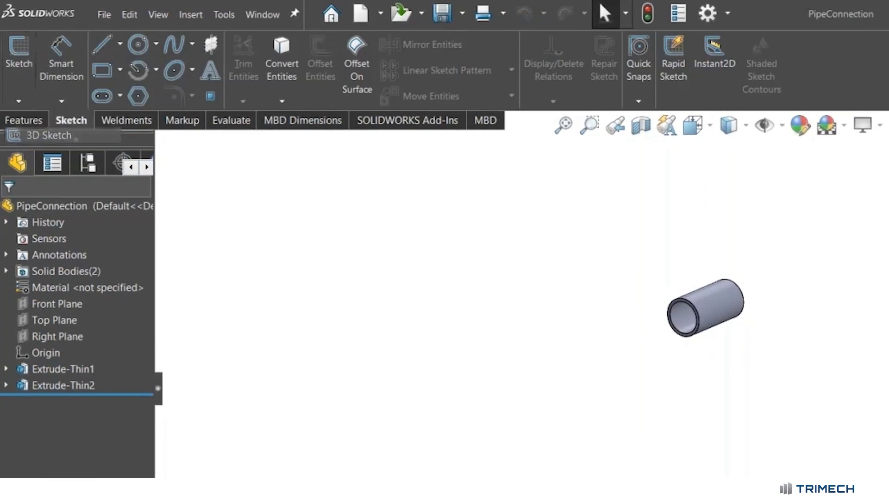
key("f")
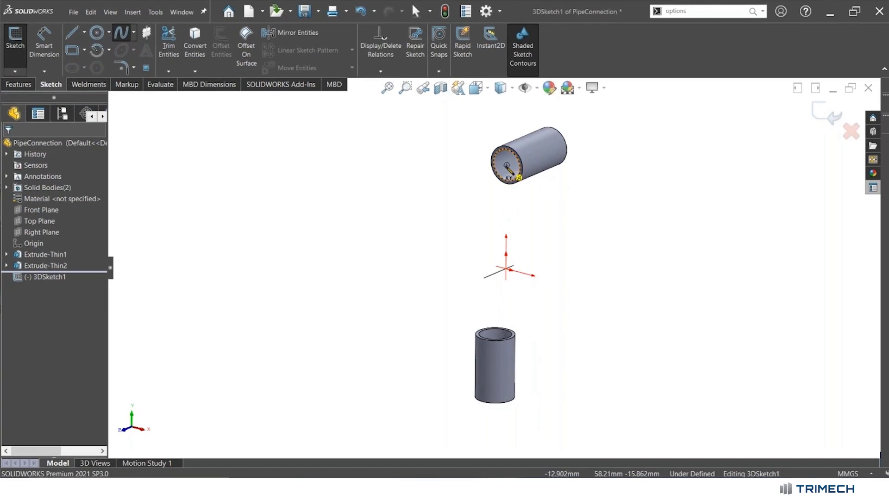
Step: Place spline points from the upper pipe's end centre curving toward the lower pipe
left_click(507, 165)
left_click(425, 152)
left_click(354, 198)
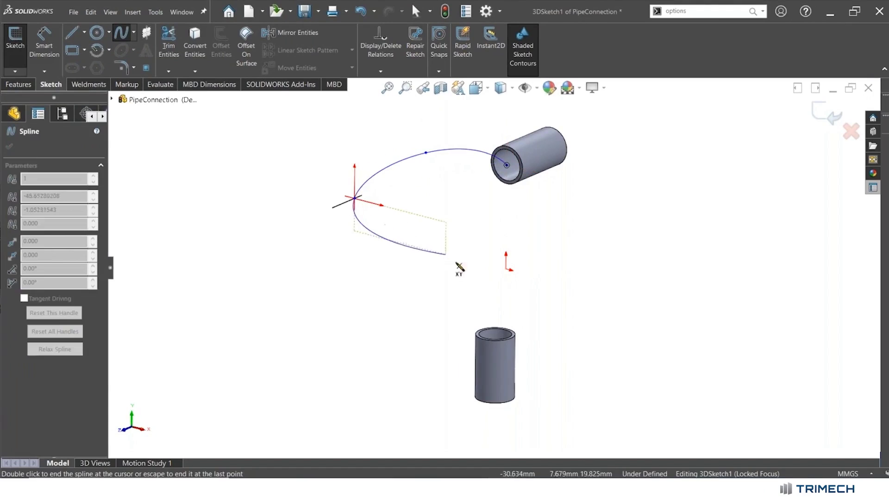
left_click(468, 271)
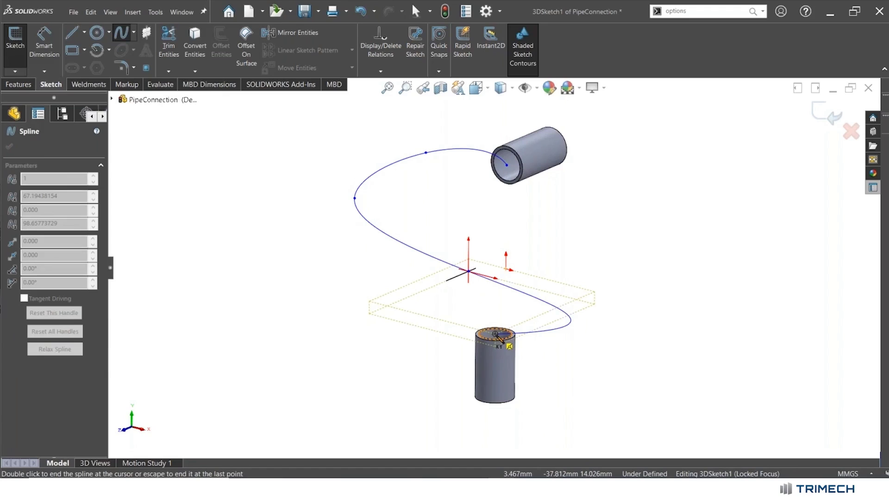
Step: End the spline at the lower pipe's centre, reshape it by dragging a point, then delete it
double_click(495, 334)
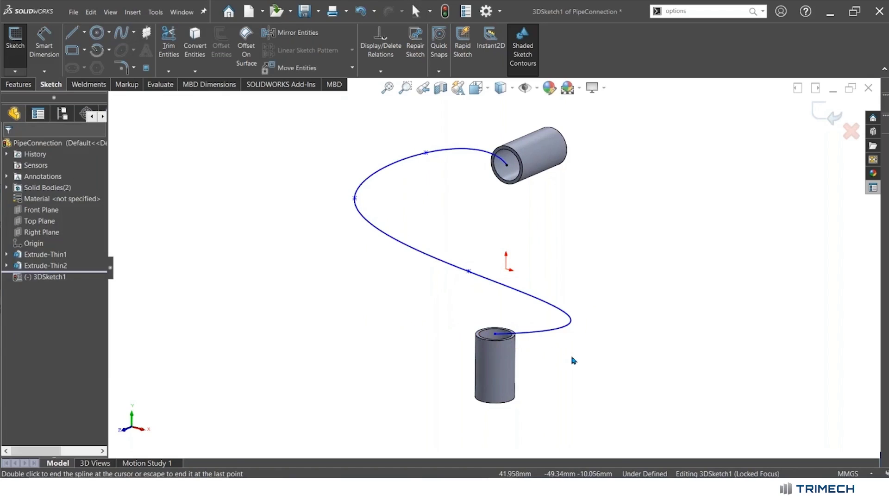
middle_click_drag(574, 359, 525, 353)
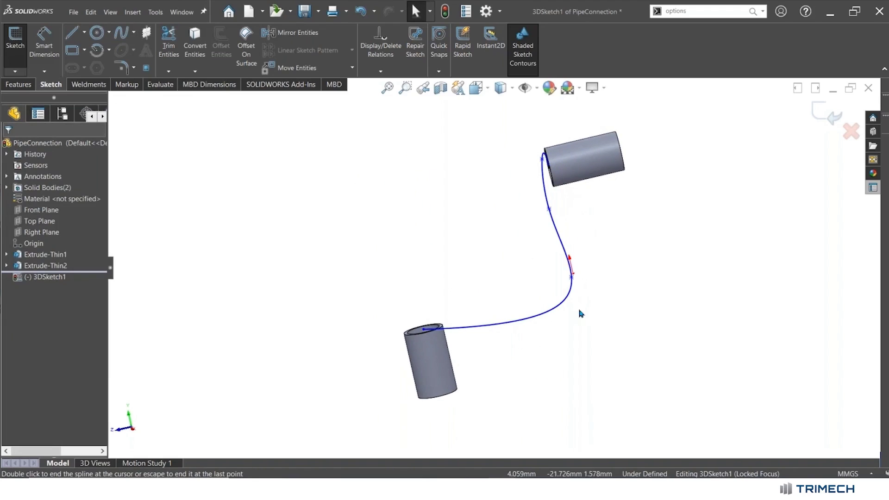
middle_click_drag(579, 312, 589, 311)
left_click_drag(546, 277, 422, 241)
middle_click_drag(422, 241, 530, 293)
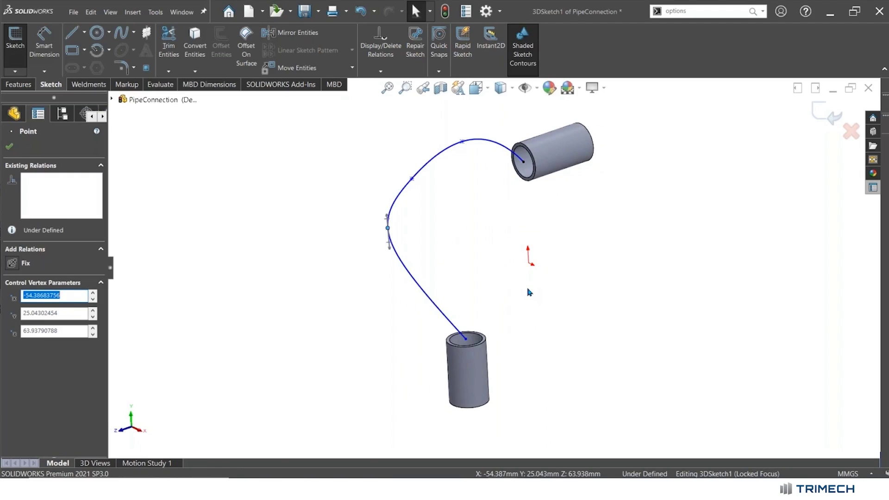
left_click(435, 166)
key("Escape")
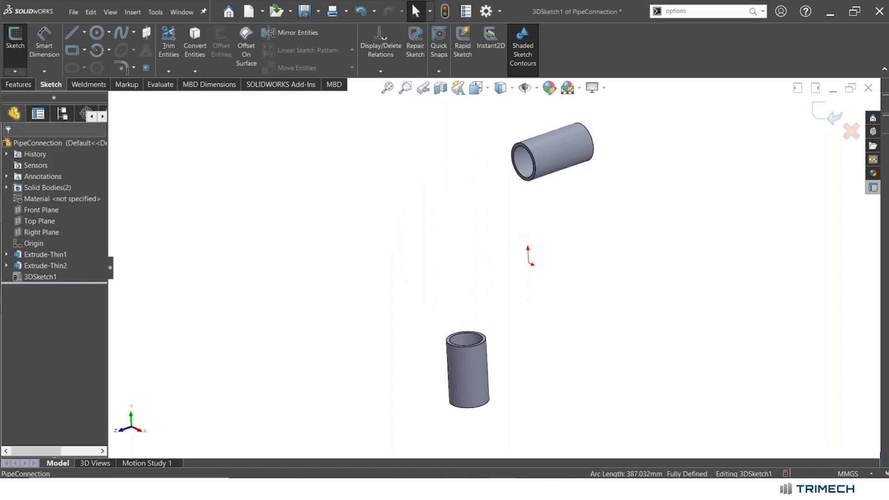
Step: Create Plane3 in the 3D sketch, offset 60 mm from the upper pipe's end face
left_click(146, 33)
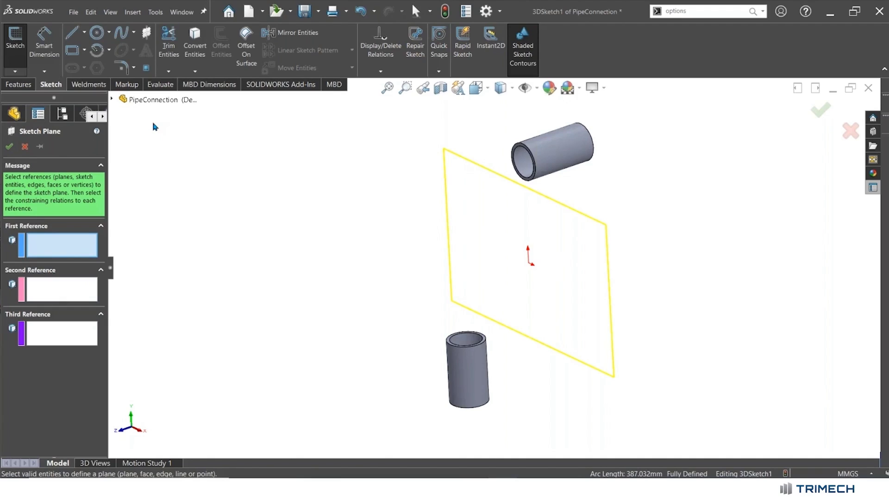
scroll(520, 193, "down", 5)
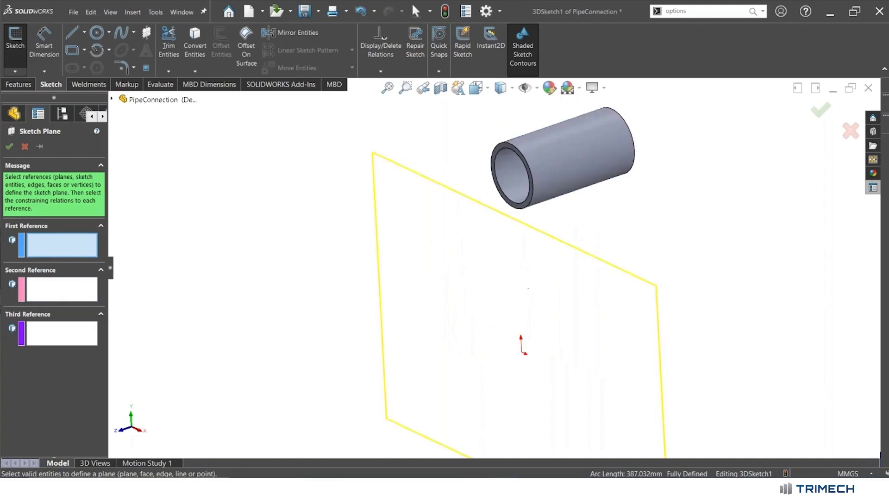
left_click(500, 169)
scroll(486, 308, "up", 6)
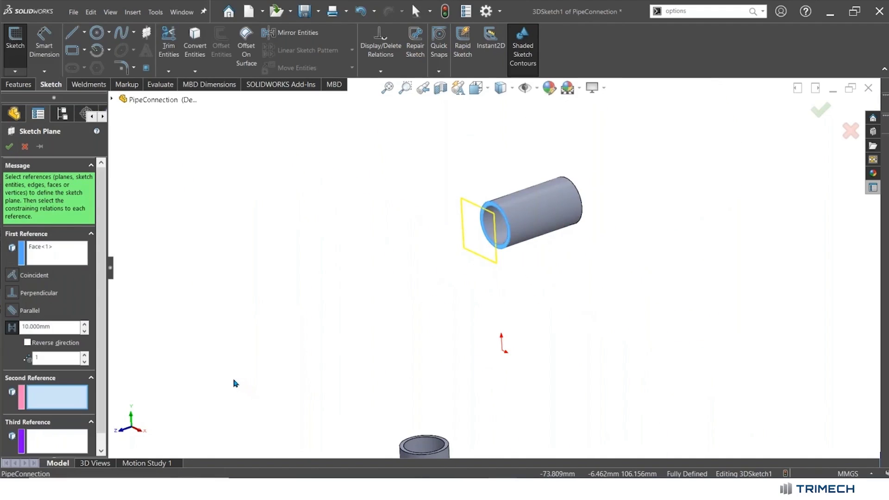
left_click(85, 324)
left_click(84, 324)
left_click(85, 325)
left_click(85, 324)
left_click(85, 324)
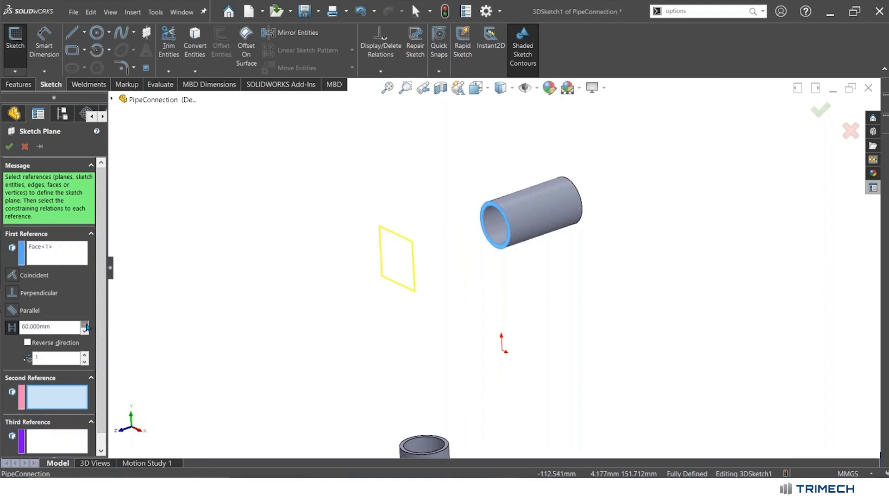
left_click(9, 146)
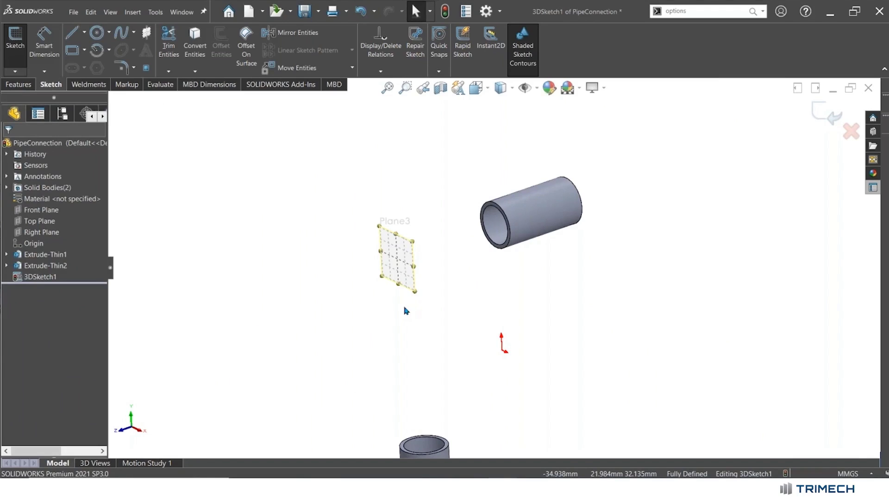
scroll(405, 308, "down", 5)
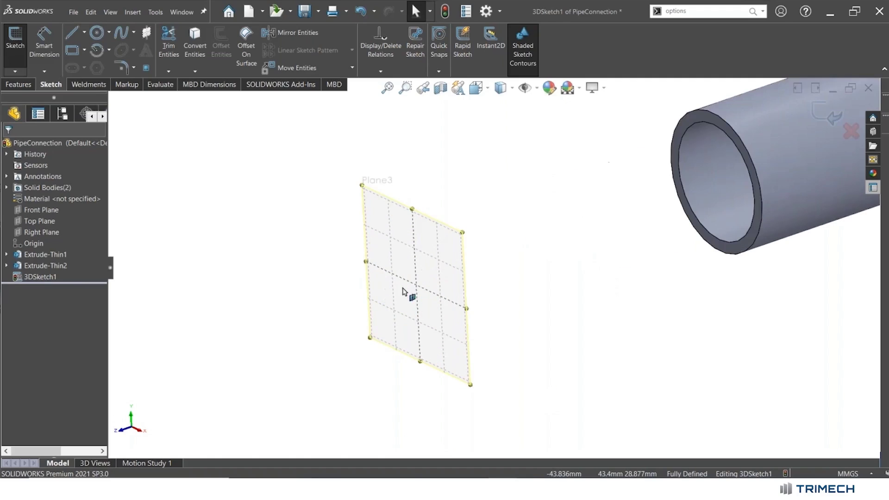
scroll(491, 269, "up", 5)
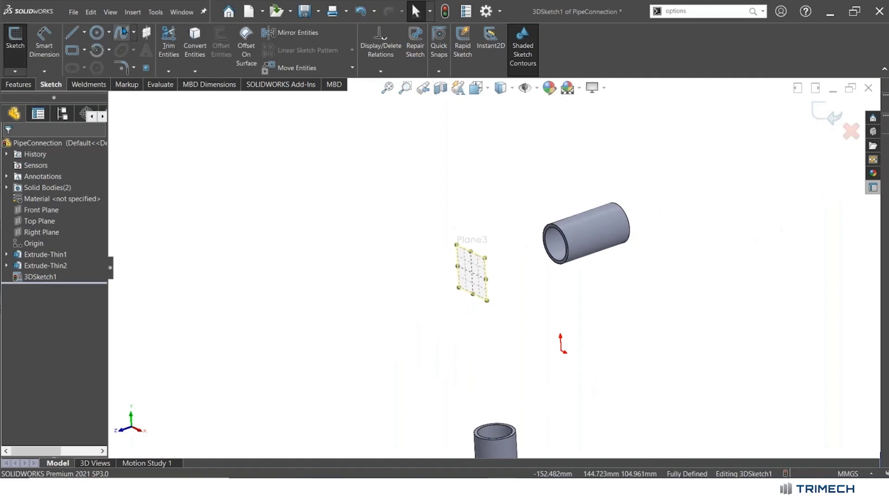
left_click(122, 31)
left_click(235, 135)
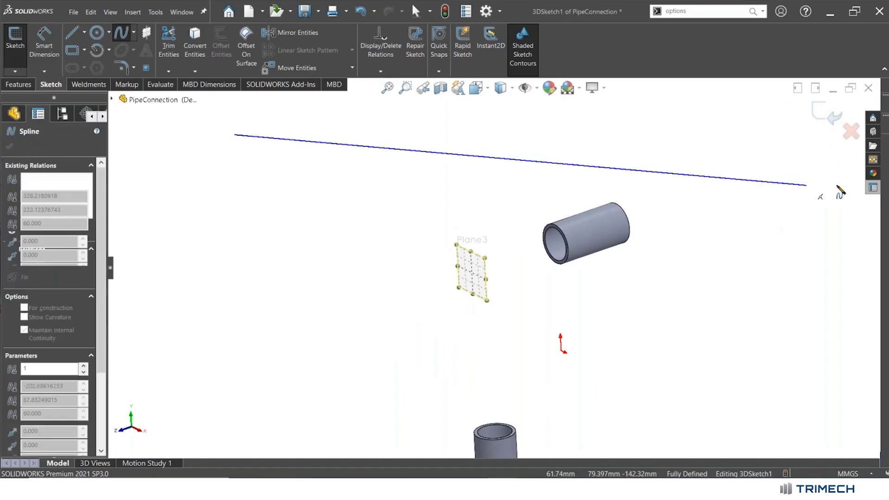
left_click(792, 180)
left_click(266, 206)
left_click(753, 345)
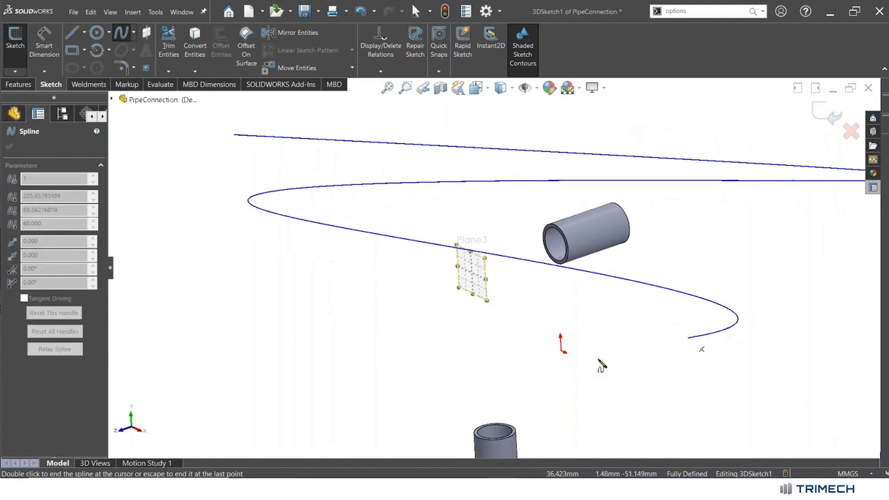
double_click(421, 363)
key("Escape")
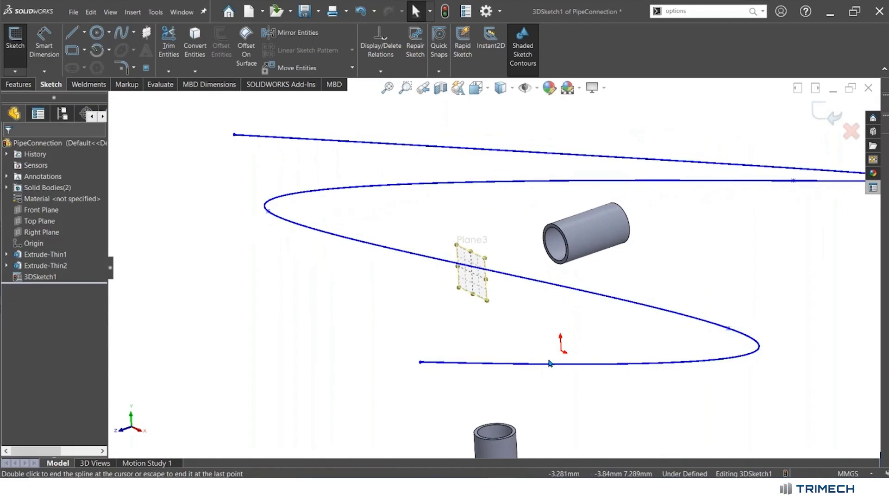
middle_click_drag(560, 355, 381, 337)
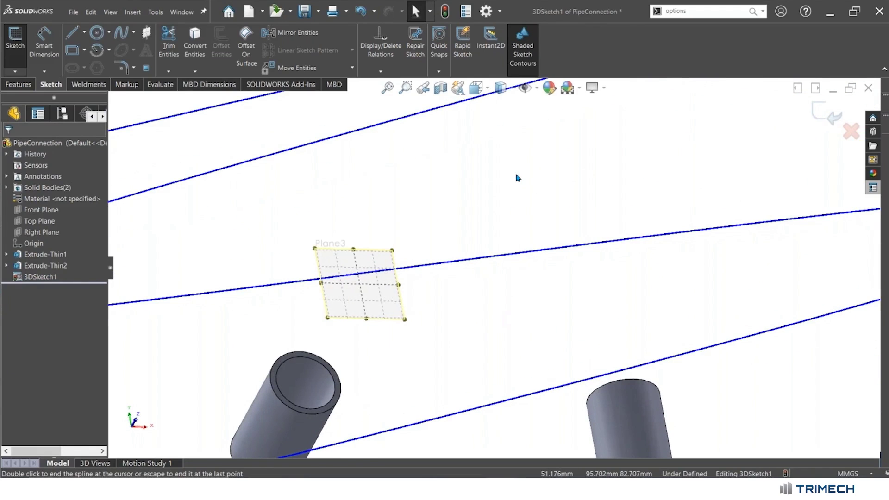
key("Escape")
key("Escape")
key("z")
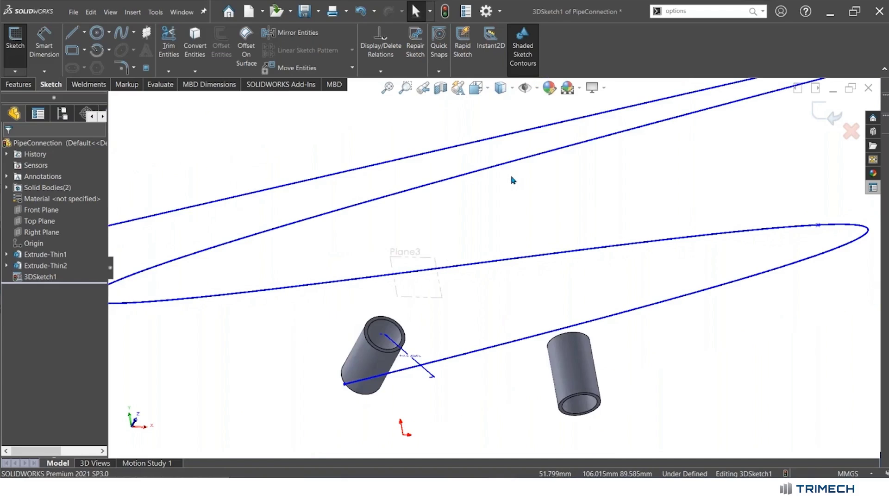
key("z")
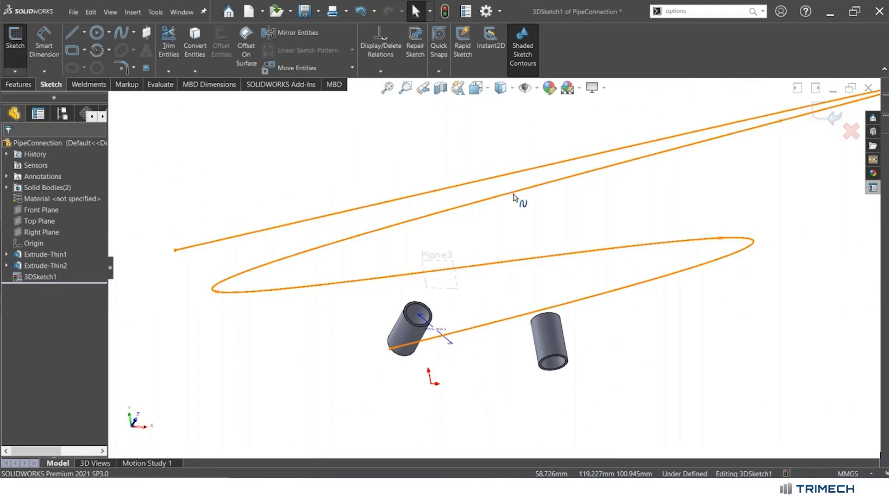
left_click(514, 198)
key("Delete")
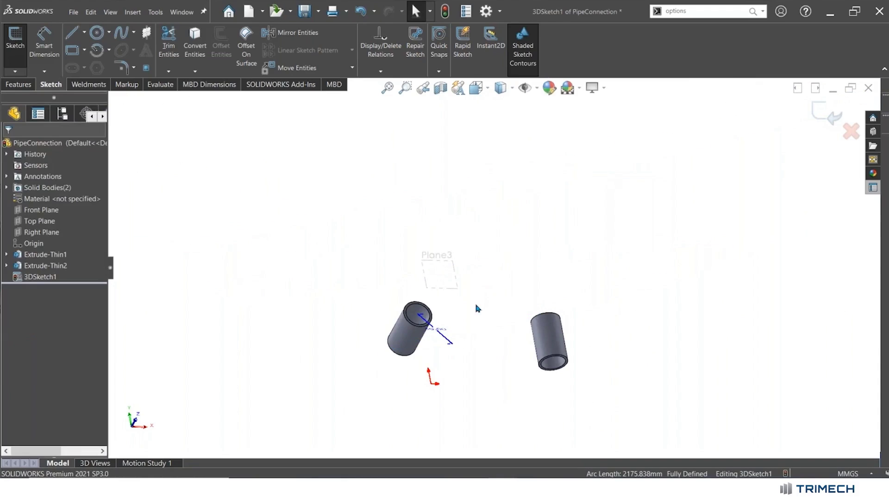
Step: Enlarge Plane3 by dragging its top-left corner and right side outward
middle_click_drag(477, 308, 414, 386)
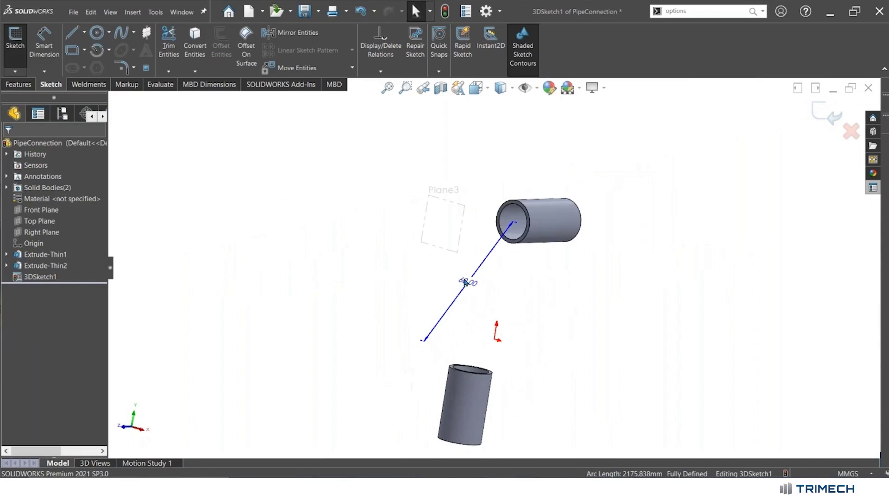
left_click(466, 236)
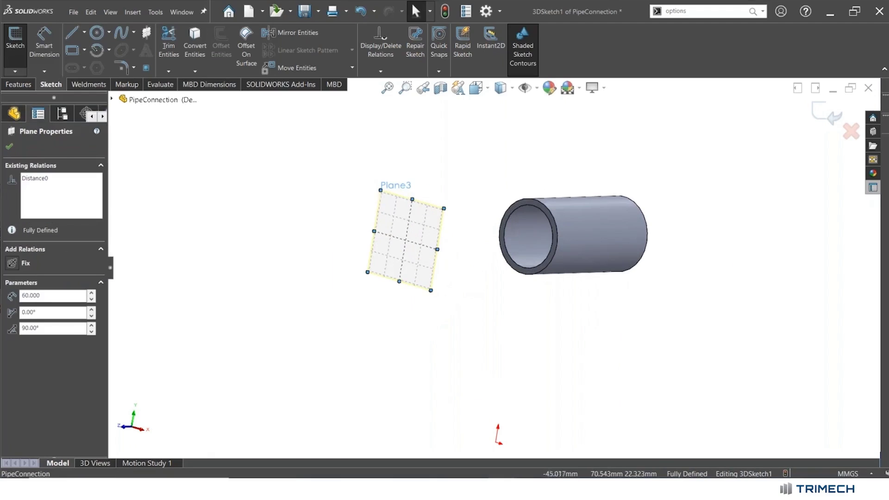
left_click_drag(379, 189, 282, 94)
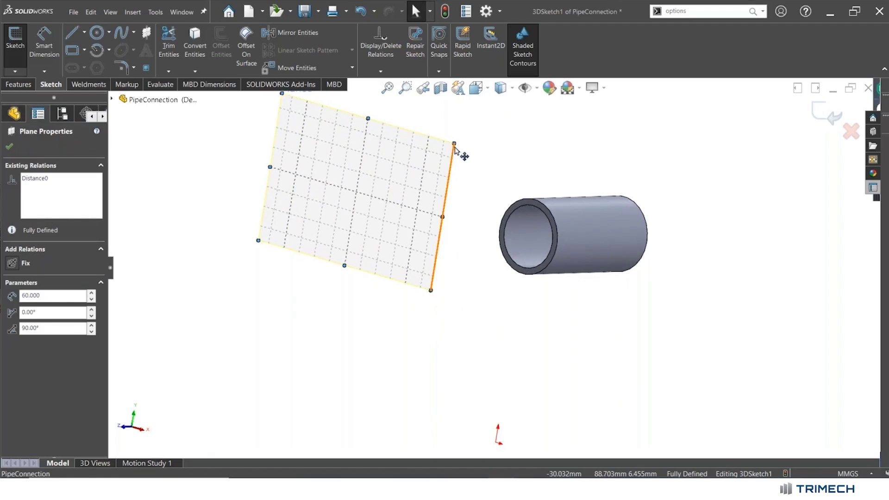
left_click_drag(462, 107, 479, 110)
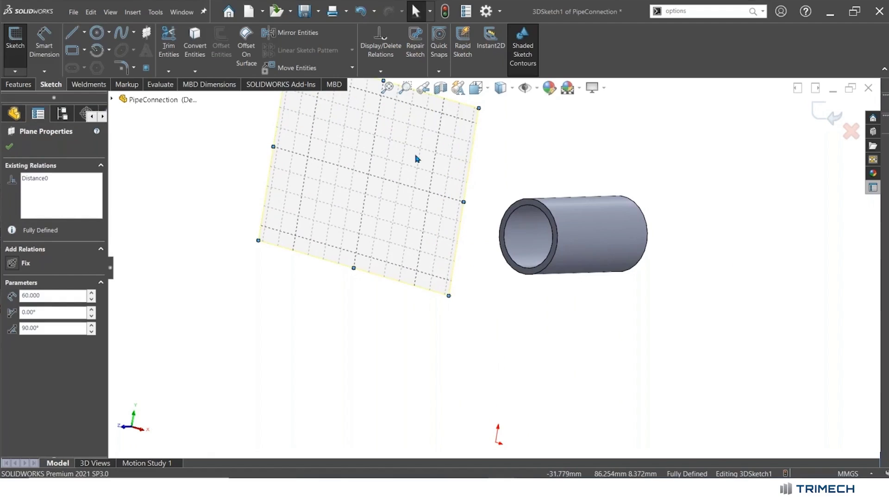
Step: Place two sketch points on Plane3, one upper and one lower
left_click(146, 68)
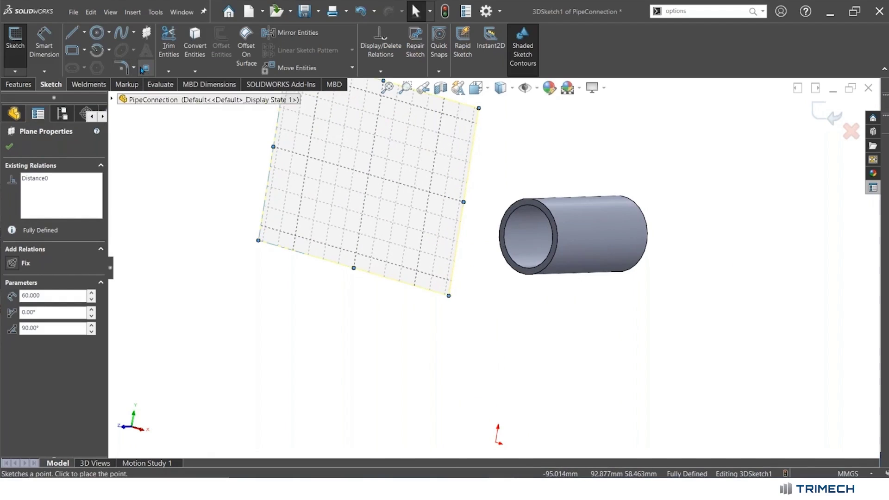
left_click(353, 127)
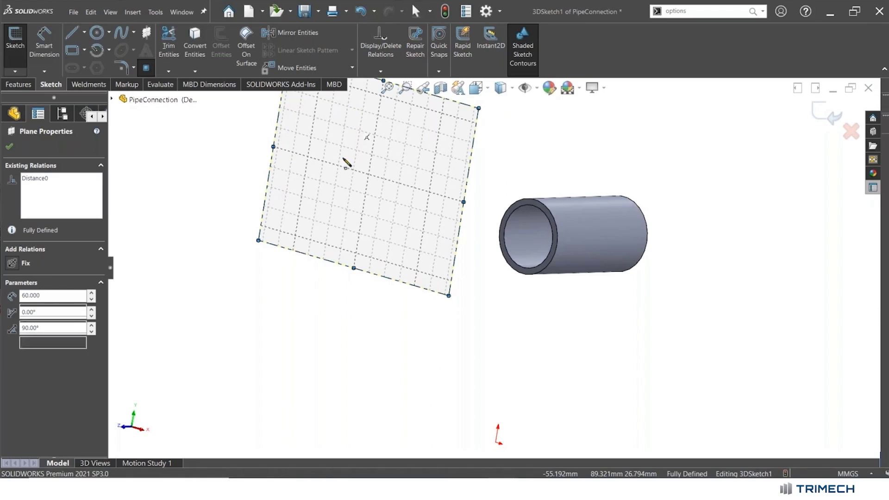
left_click(339, 214)
key("Escape")
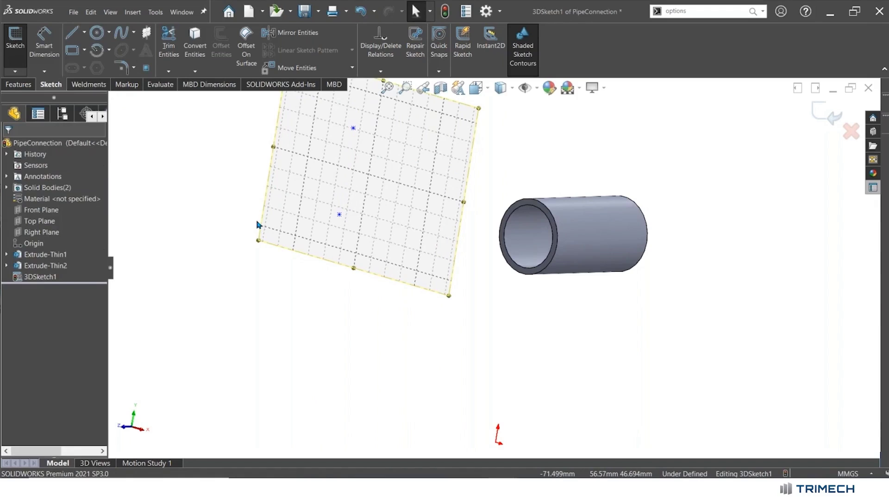
Step: Dimension the distance between the two plane points, accepting 27.71 mm
left_click(45, 47)
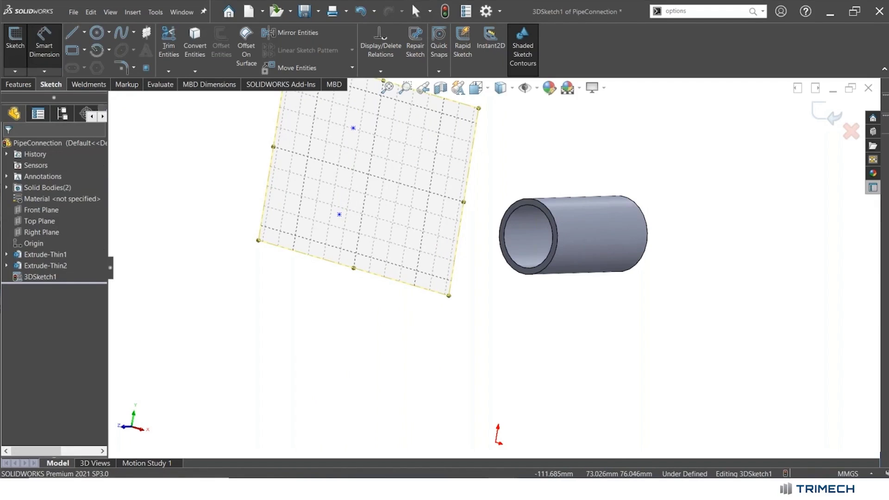
left_click(353, 128)
left_click(340, 215)
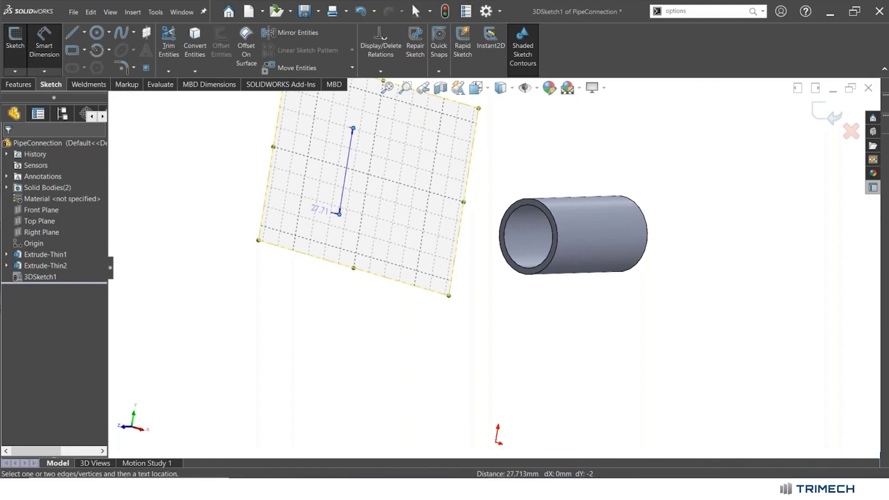
left_click(433, 119)
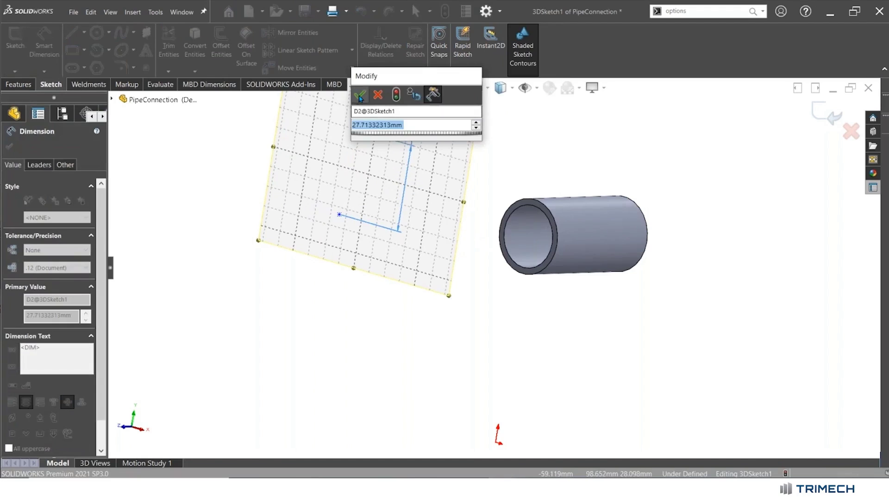
left_click(360, 97)
key("Escape")
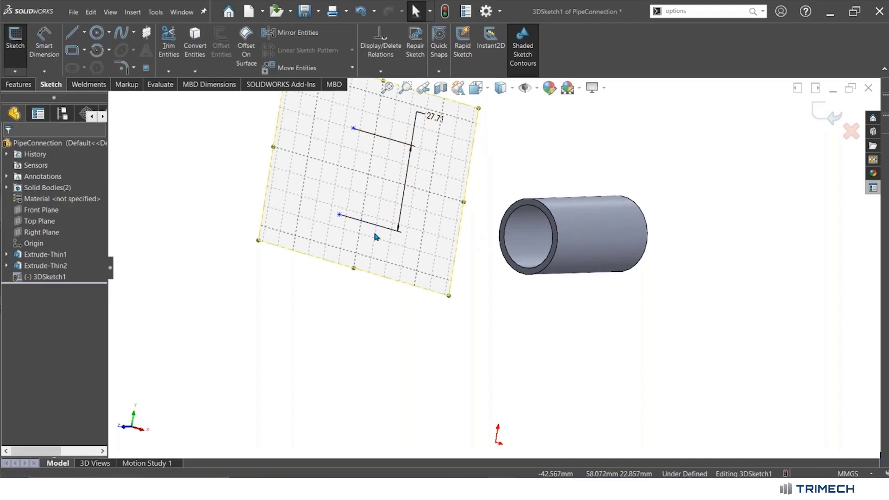
Step: Set the lower point 28 mm from the pipe's inner circular edge
left_click(44, 39)
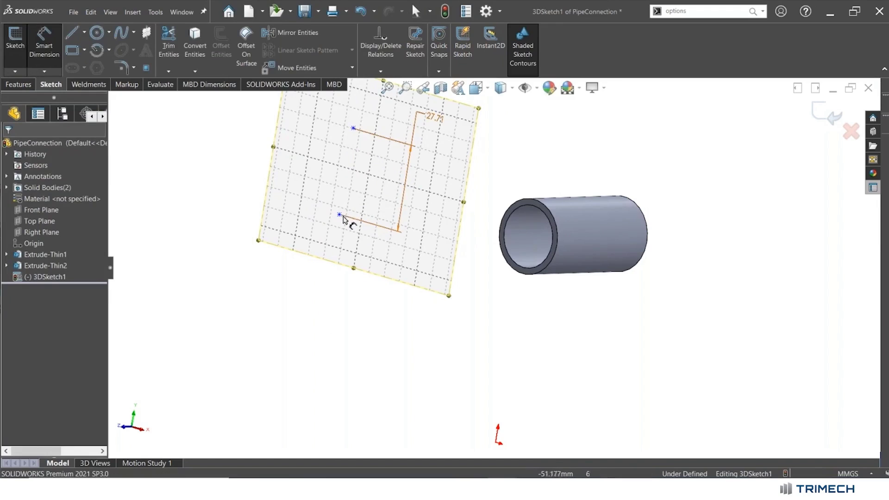
left_click(339, 214)
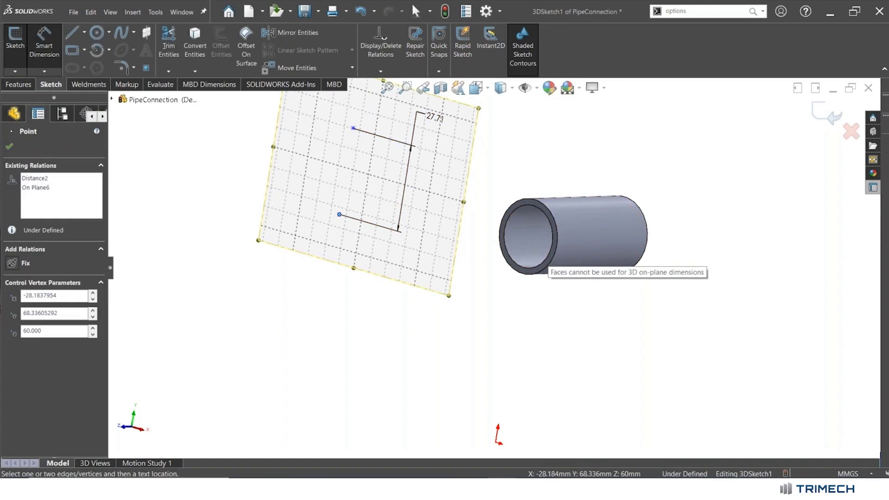
left_click(535, 263)
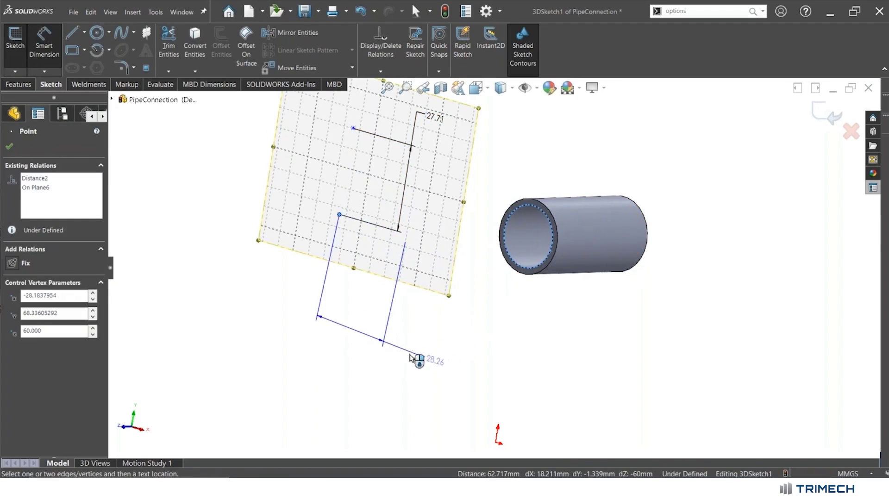
left_click(504, 337)
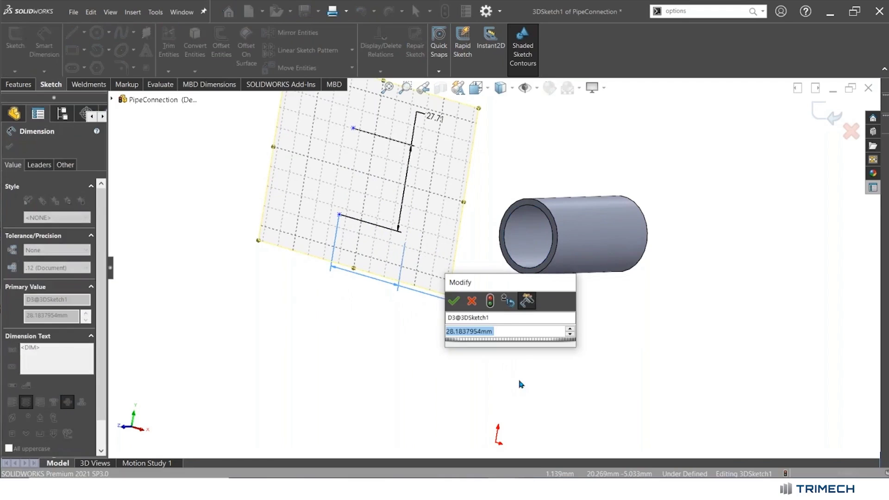
type("28")
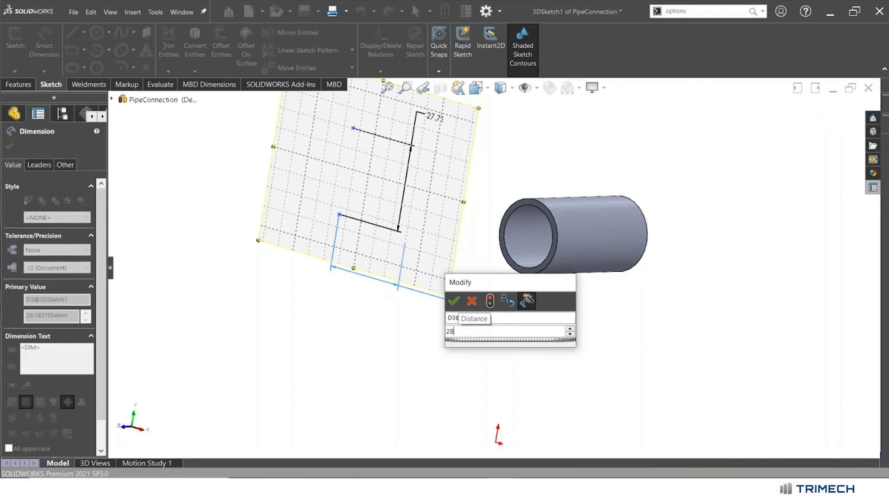
key("Return")
scroll(509, 356, "up", 2)
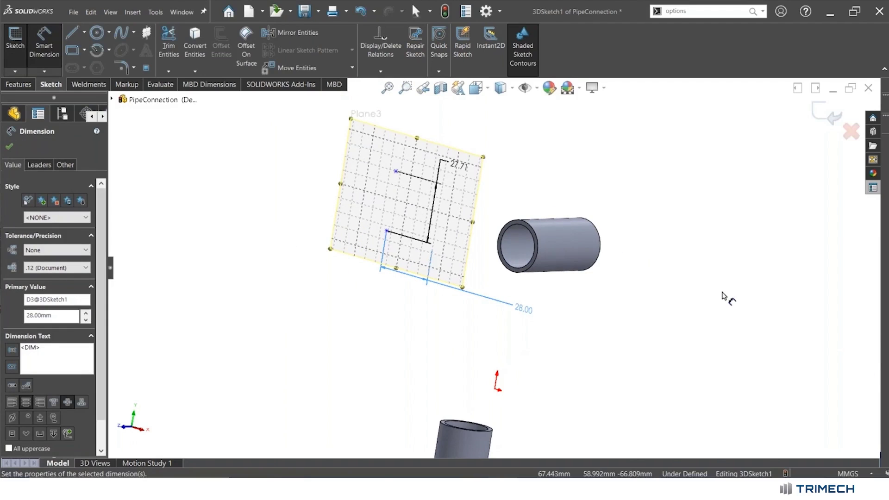
Step: Draw a spline from the side pipe's end centre through both Plane3 points to the lower pipe
key("Escape")
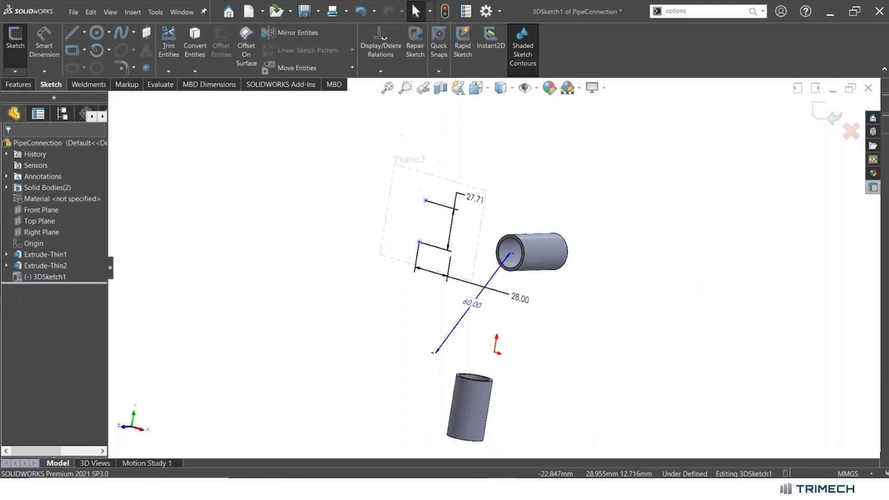
scroll(450, 320, "down", 2)
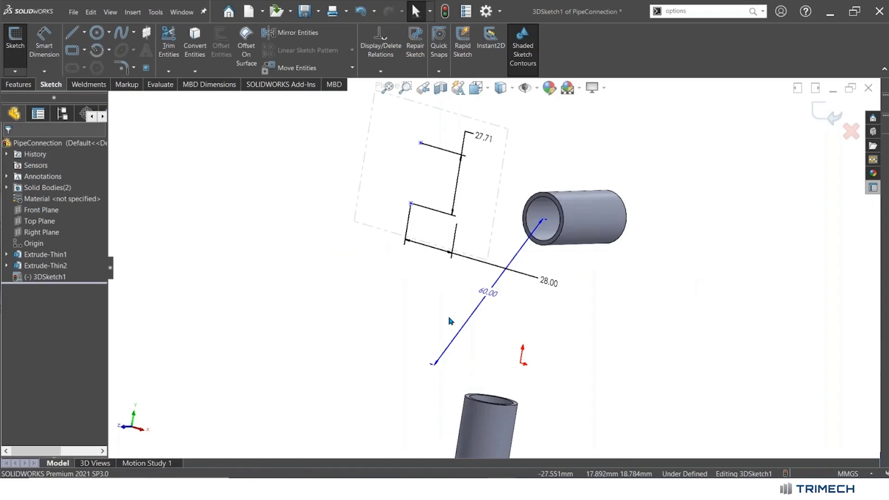
left_click(122, 33)
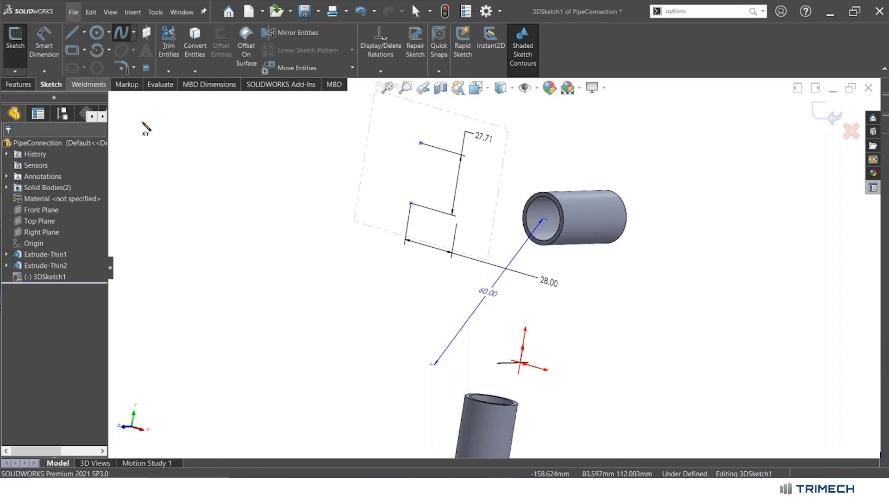
mouse_move(533, 216)
middle_mouse_down()
mouse_move(491, 236)
mouse_move(563, 230)
middle_mouse_up()
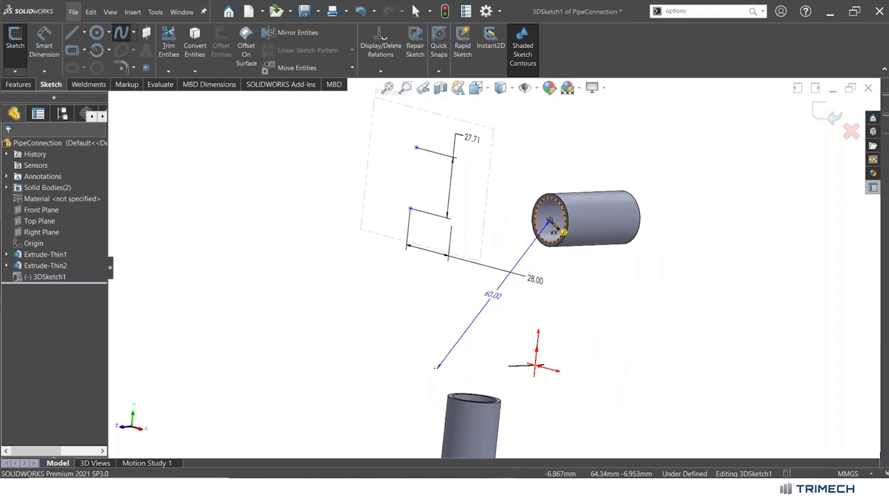
left_click(550, 220)
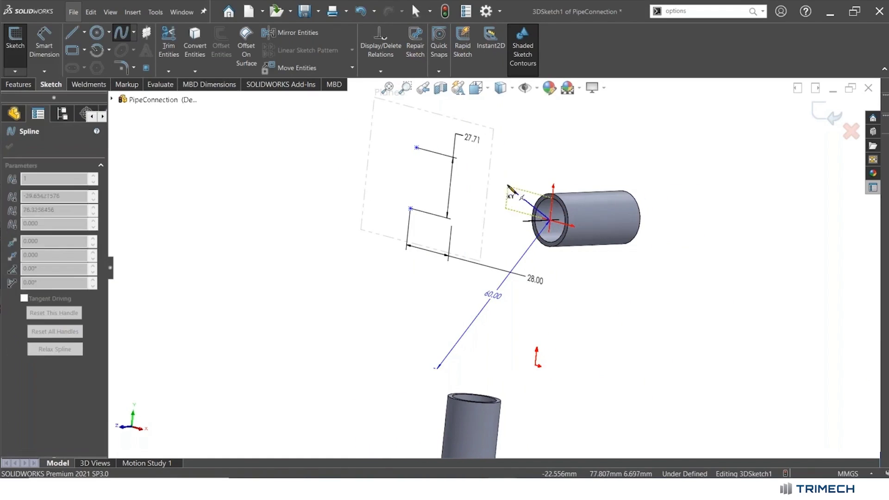
left_click(417, 148)
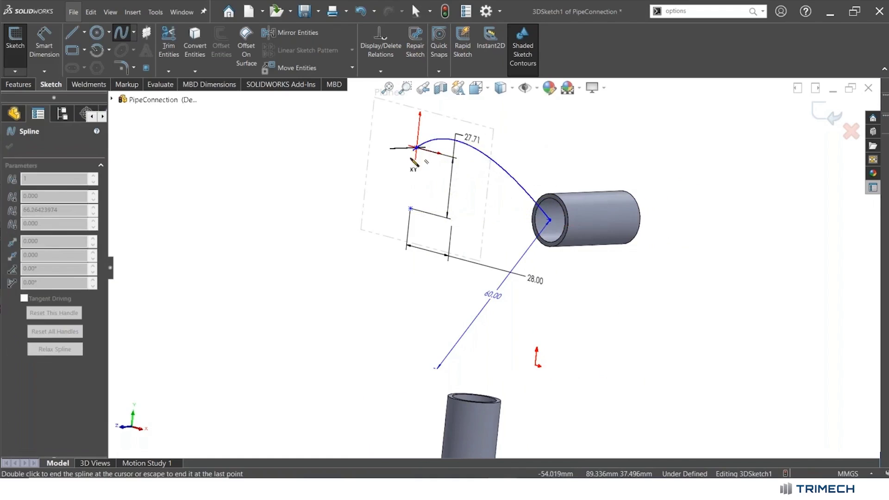
left_click(410, 208)
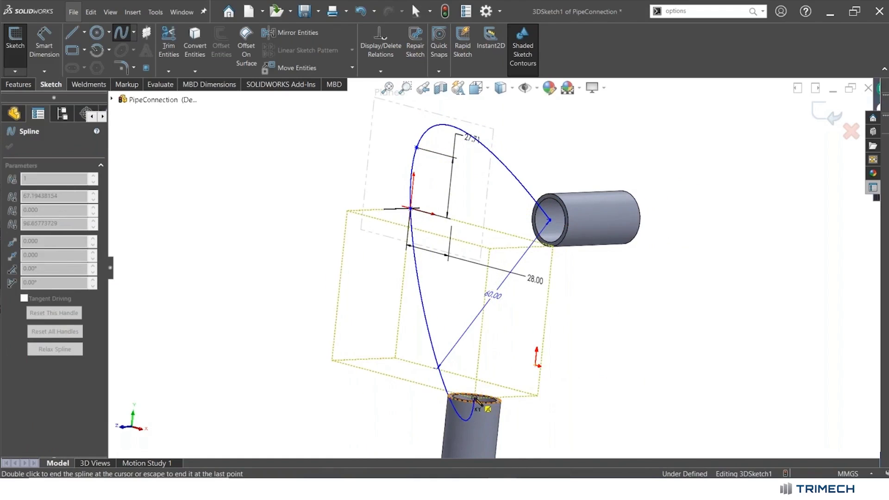
key("Escape")
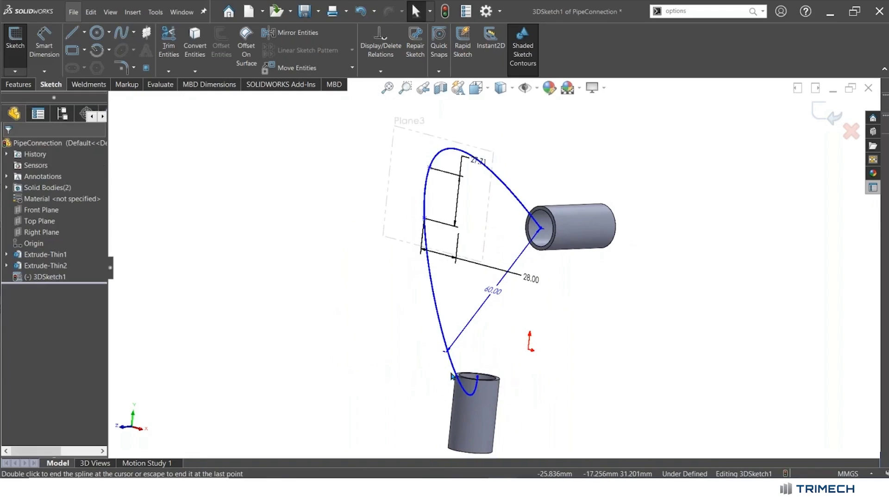
Step: Drag the spline's lower tangent handle upward so the curve rises smoothly out of the lower pipe
left_click(453, 376)
scroll(463, 385, "down", 3)
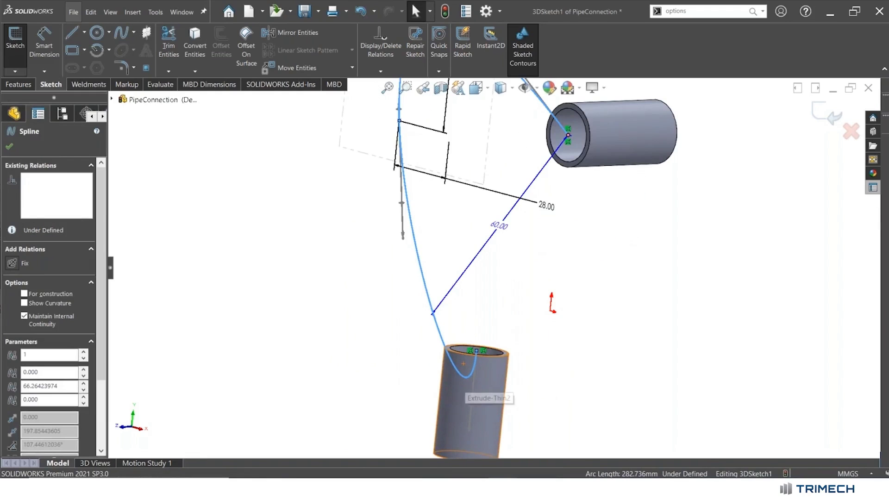
scroll(440, 366, "down", 3)
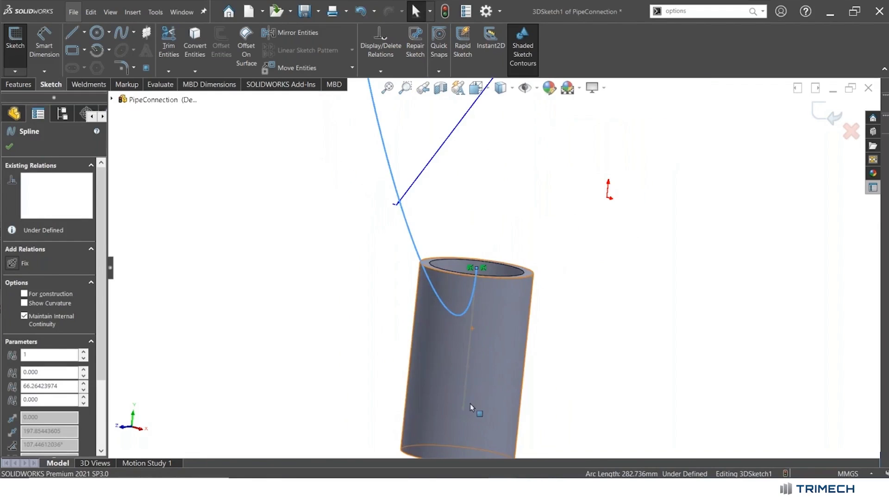
left_click_drag(471, 407, 501, 121)
scroll(504, 148, "up", 5)
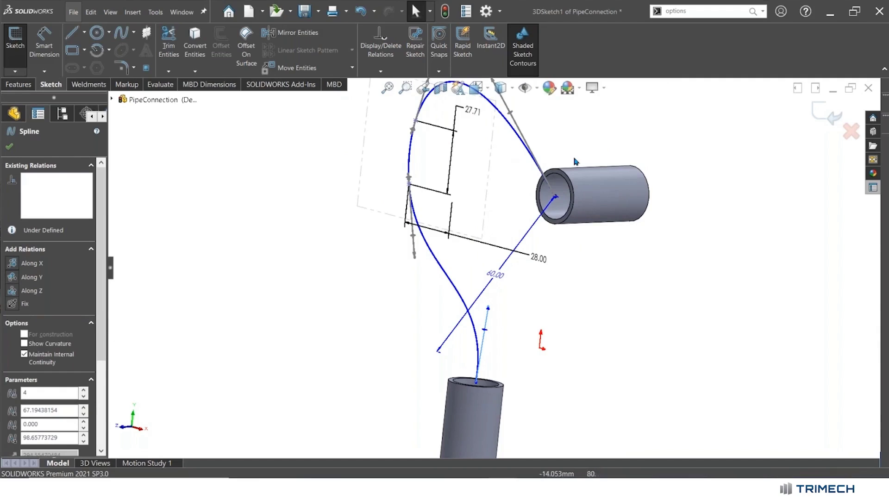
scroll(496, 273, "up", 3)
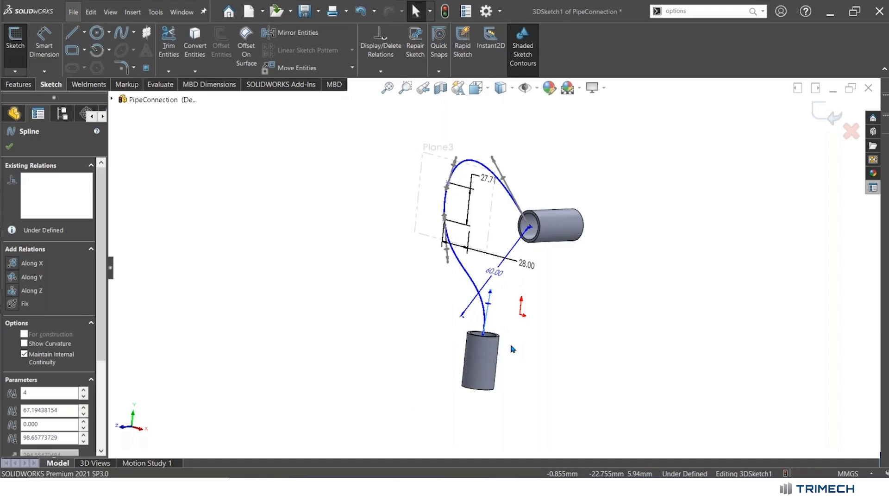
scroll(514, 356, "down", 2)
left_click(527, 367)
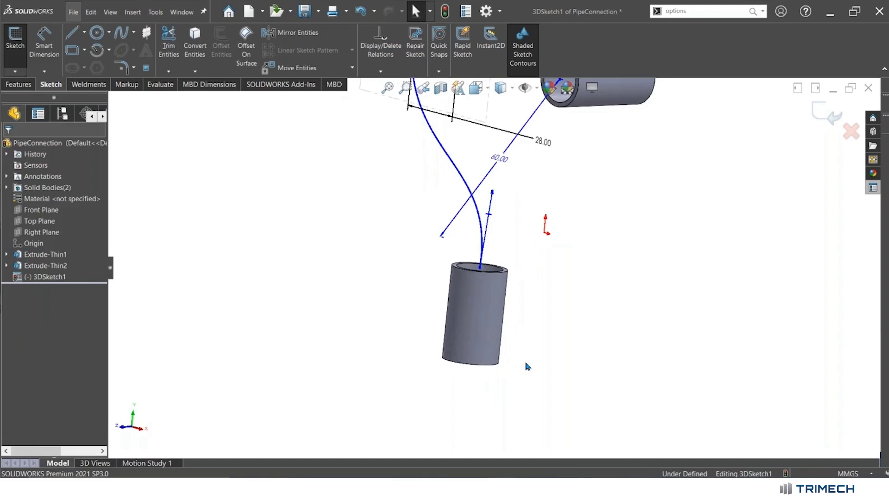
Step: Turn on View Temporary Axes so the pipe axes are displayed
left_click(537, 88)
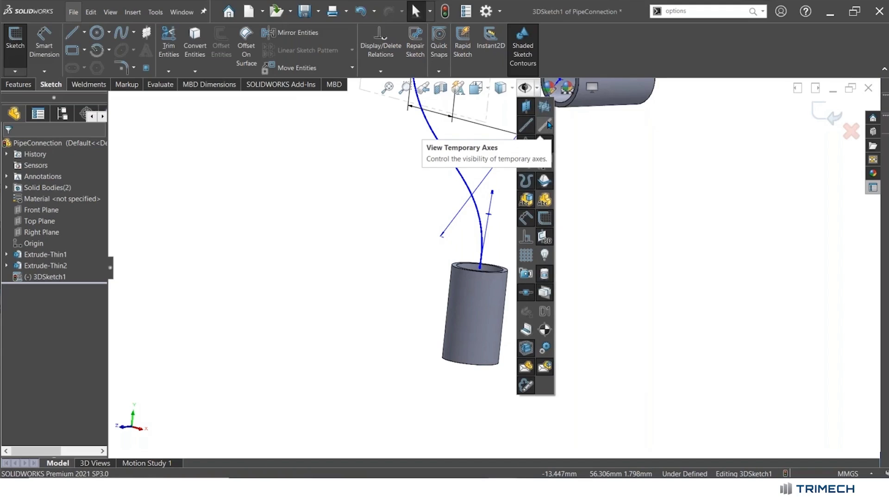
left_click(546, 125)
scroll(532, 264, "down", 4)
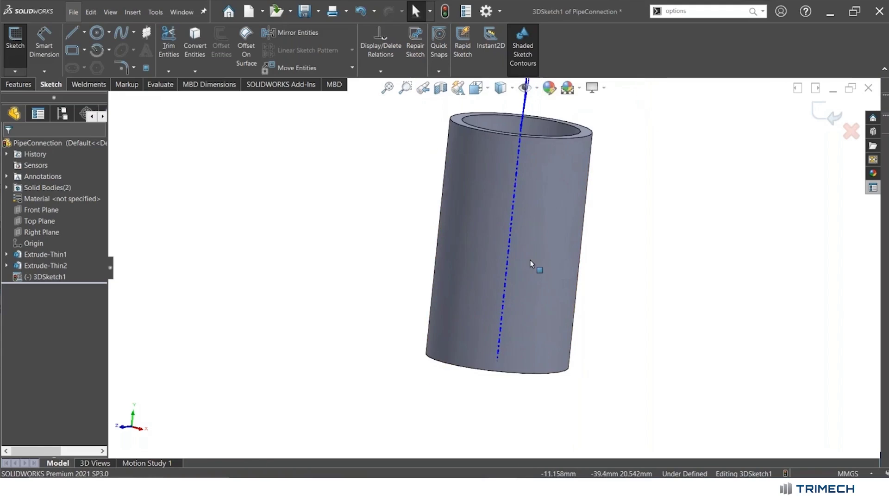
scroll(532, 242, "up", 5)
scroll(549, 170, "down", 2)
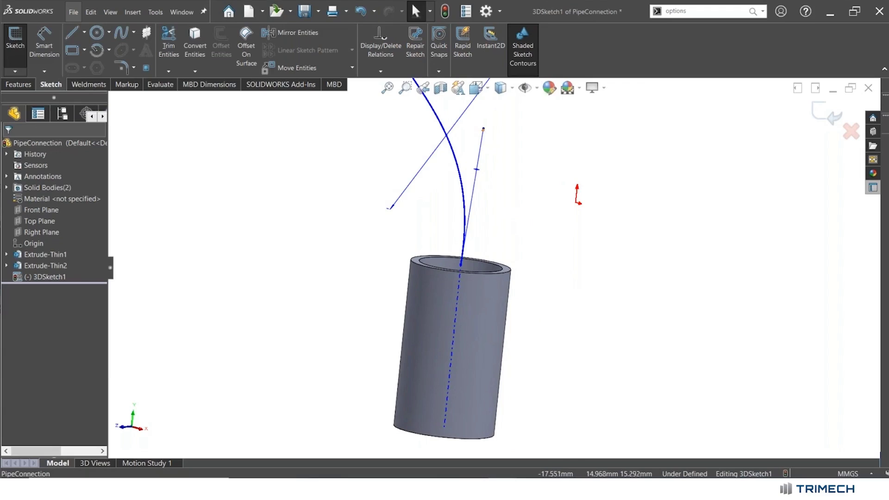
Step: Make the spline's lower tangent handle collinear with the lower pipe's Axis<1>
left_click(484, 133, "ctrl")
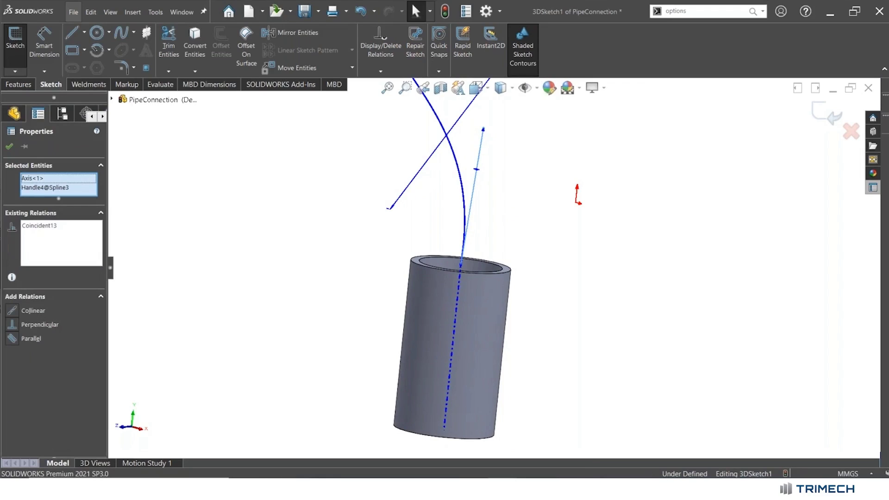
left_click(21, 314)
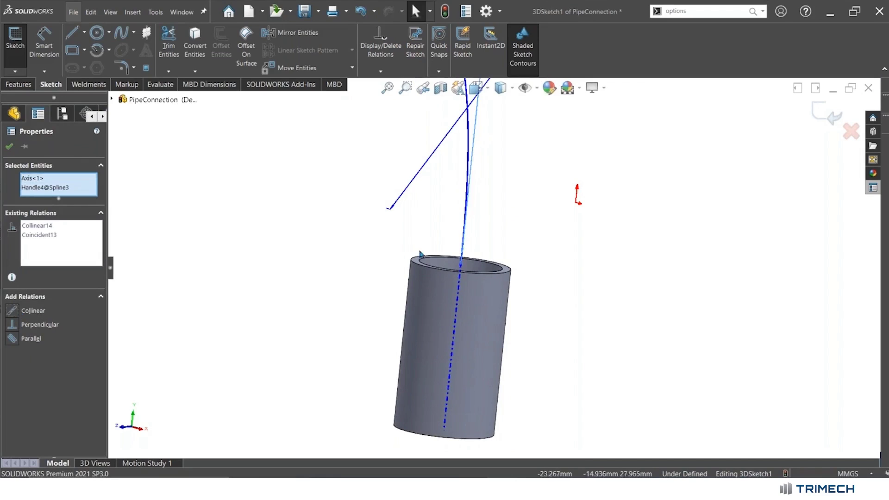
scroll(502, 221, "up", 5)
left_click(502, 220)
scroll(502, 220, "up", 2)
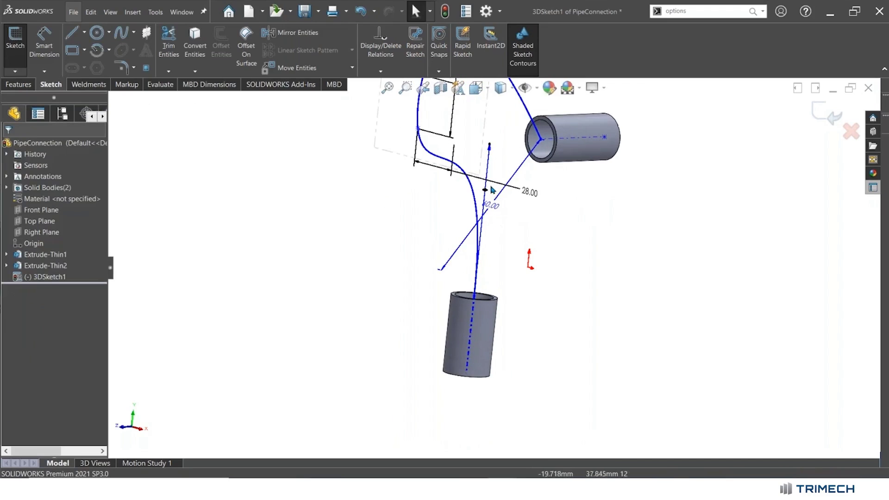
Step: Drag the spline's upper-end tangent to lengthen it along the side pipe's axis
left_click(499, 197)
left_click(499, 197)
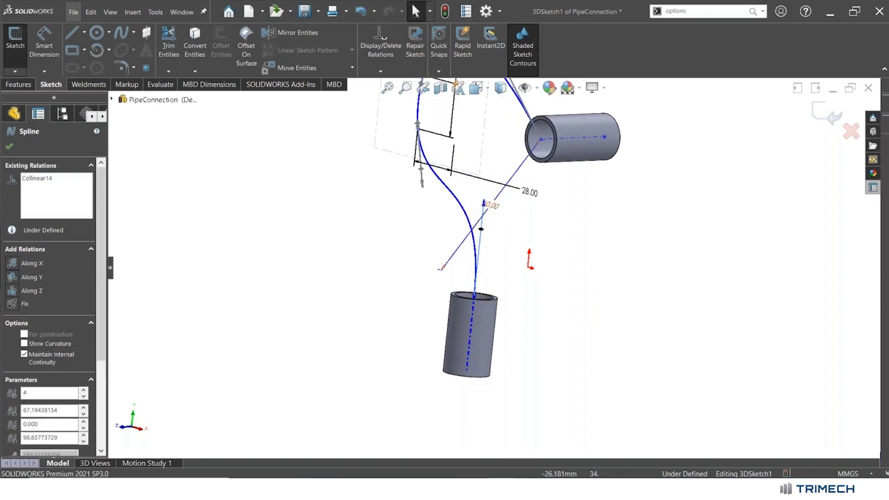
scroll(436, 147, "down", 2)
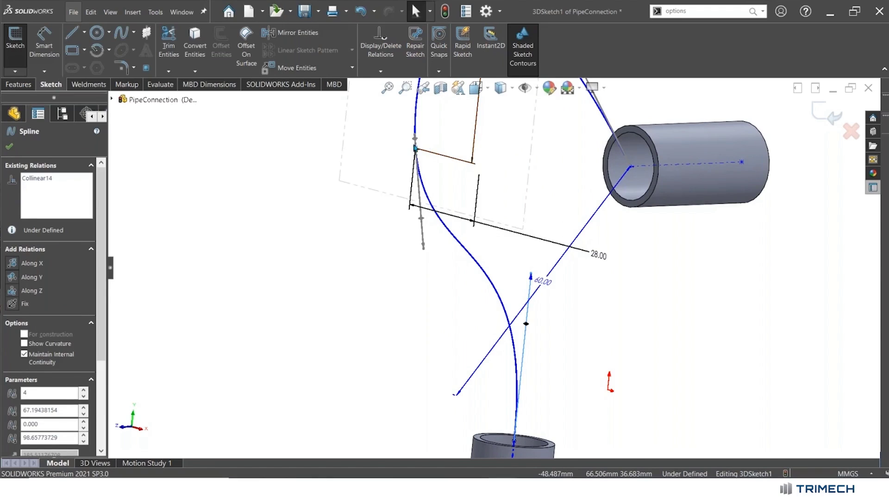
key("z")
left_click(514, 134)
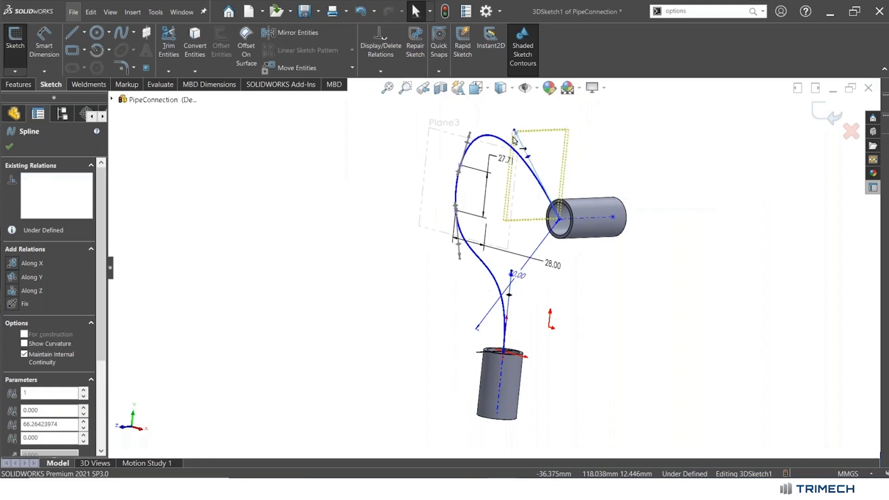
left_click_drag(514, 135, 496, 266)
scroll(535, 172, "up", 3)
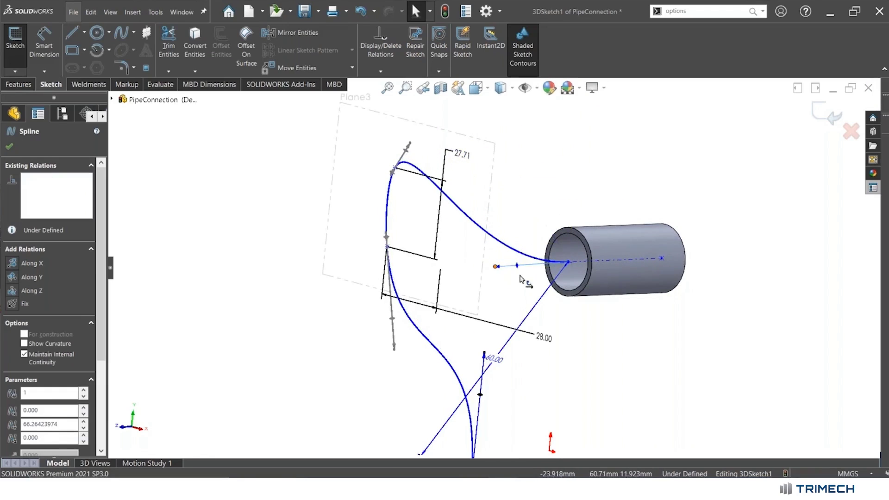
left_click(519, 277)
scroll(562, 303, "up", 2)
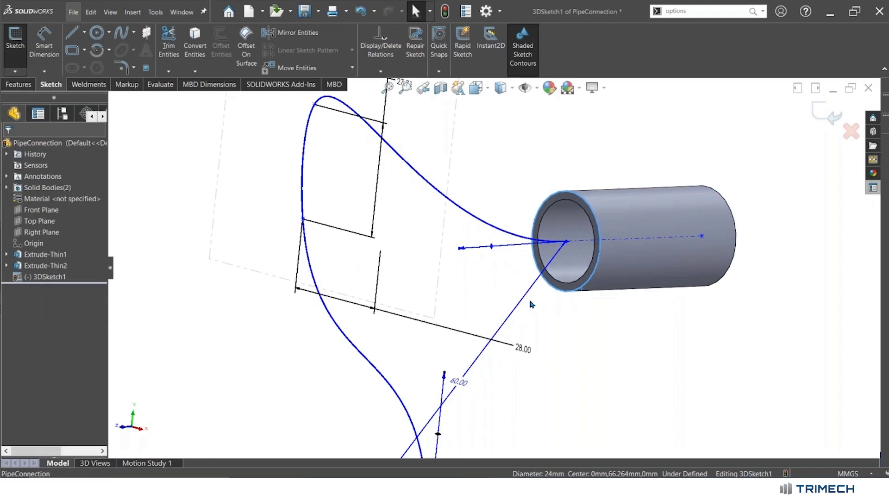
scroll(532, 304, "down", 5)
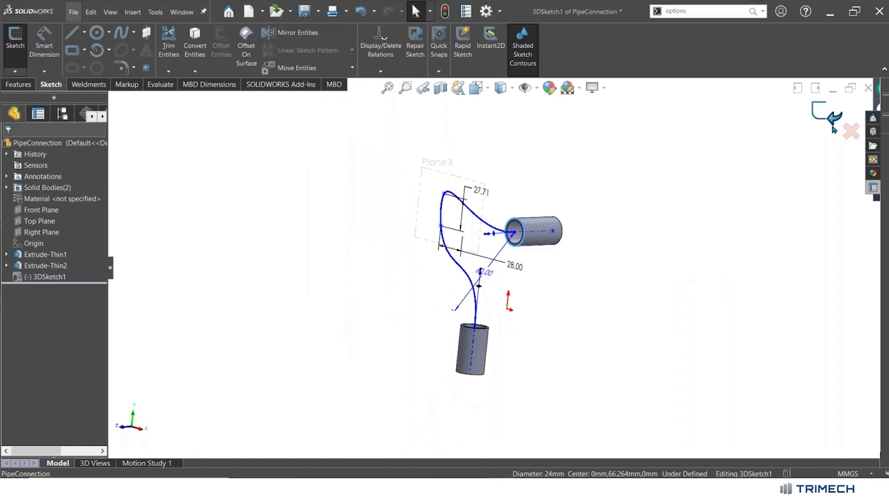
Step: Exit the 3D sketch and sweep a 20 mm circular profile along it with Merge result off
left_click(822, 113)
left_click(18, 84)
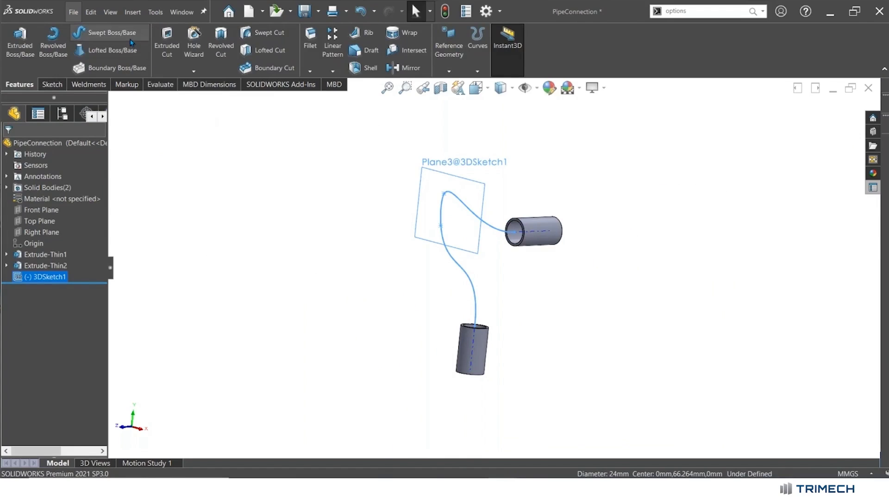
left_click(109, 33)
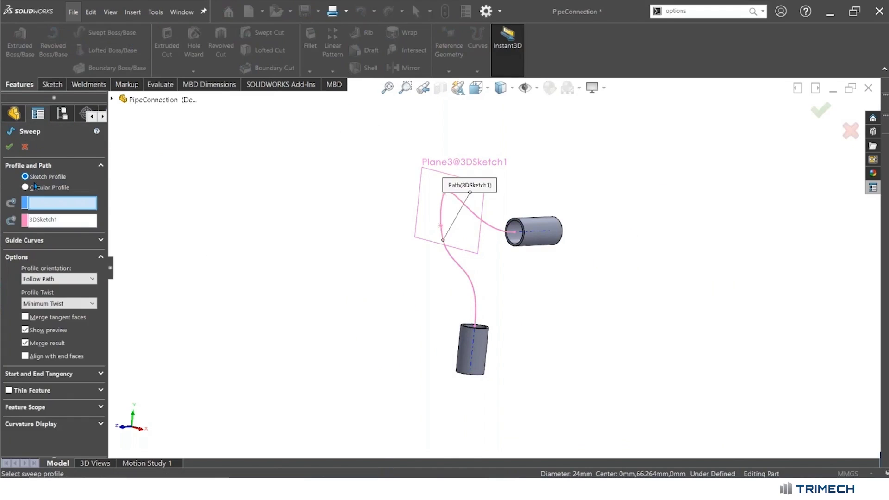
left_click(42, 187)
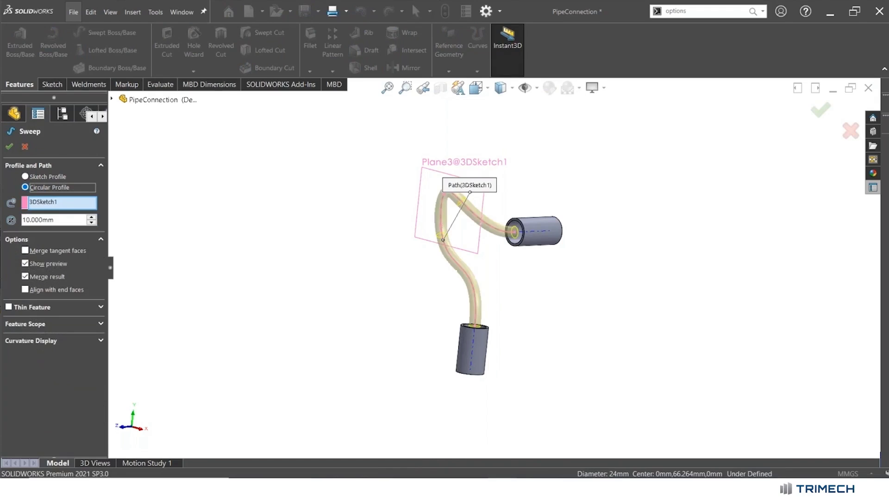
left_click(75, 220)
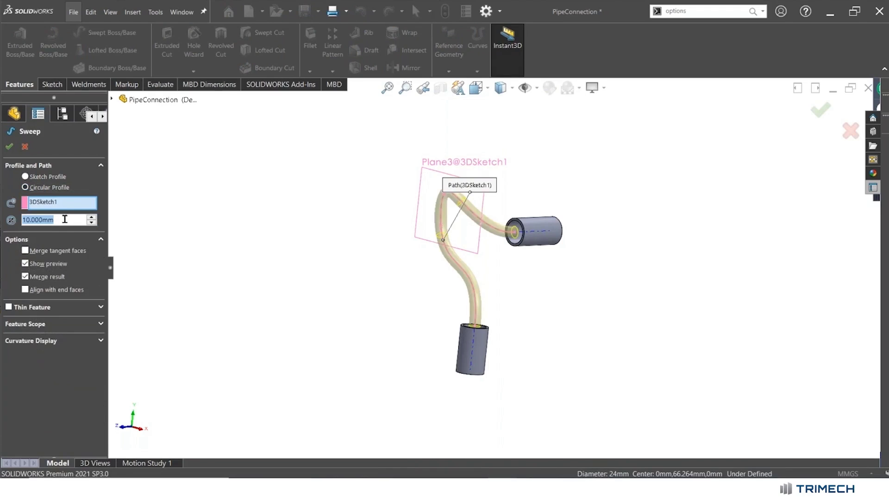
type("20")
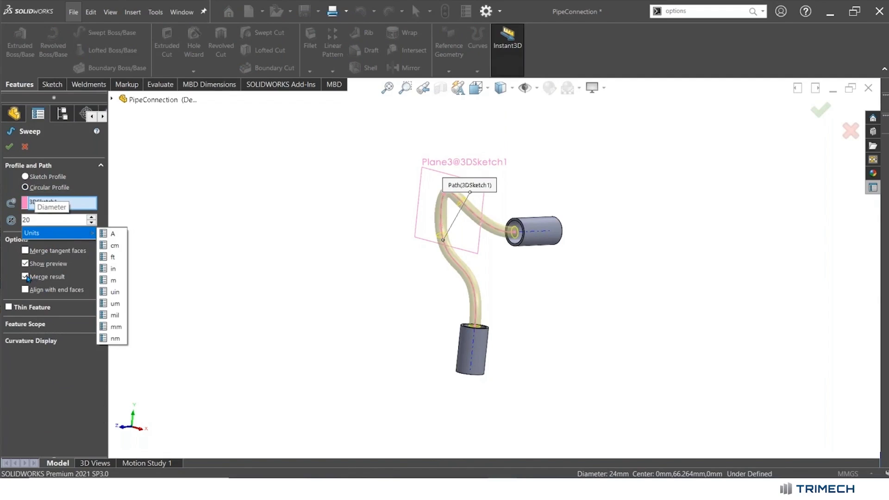
key("Return")
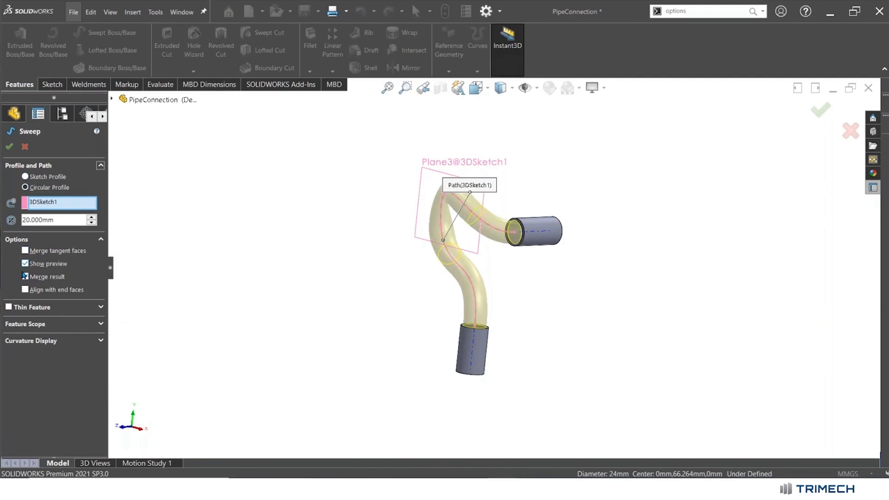
left_click(25, 276)
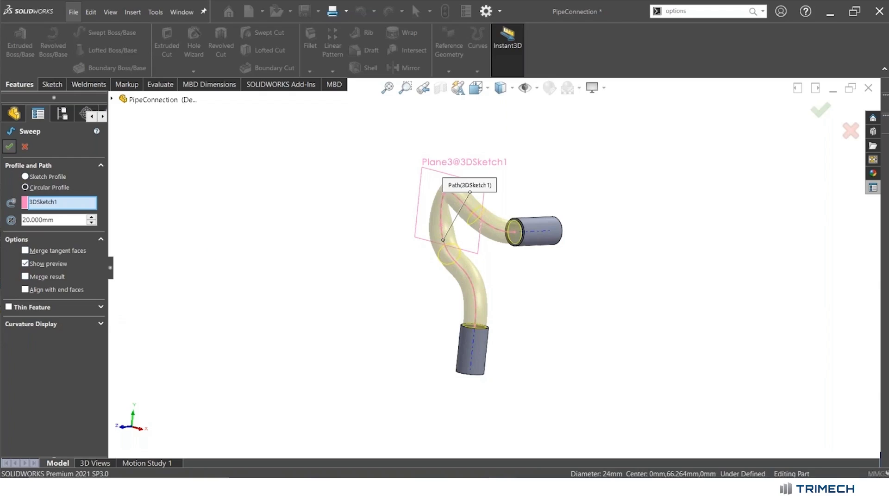
Step: Confirm the sweep to create the Sweep1 pipe body
left_click(9, 146)
scroll(520, 254, "down", 3)
scroll(402, 129, "down", 4)
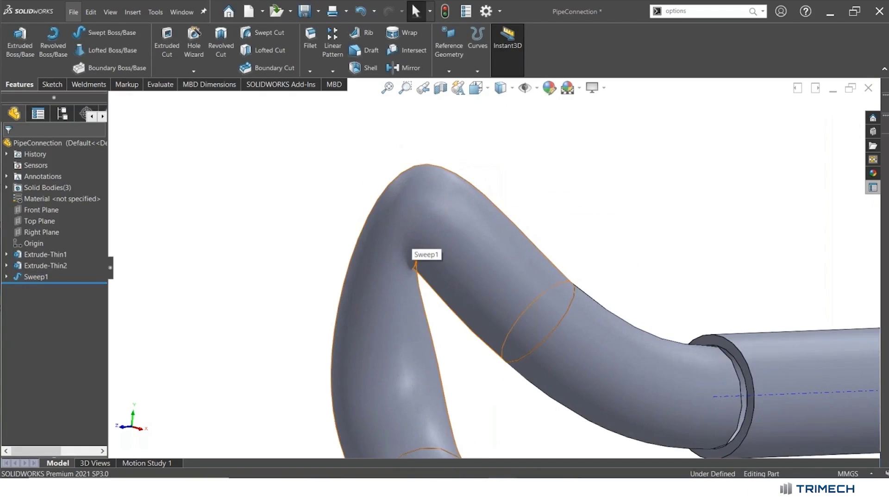
scroll(549, 387, "up", 5)
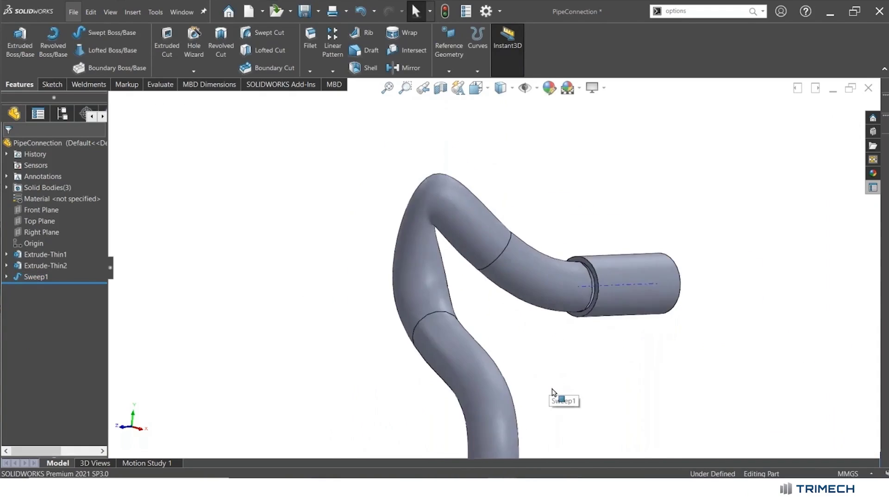
scroll(552, 392, "up", 2)
Step: Reopen Sweep1's path sketch 3DSketch1 for editing
left_click(32, 276)
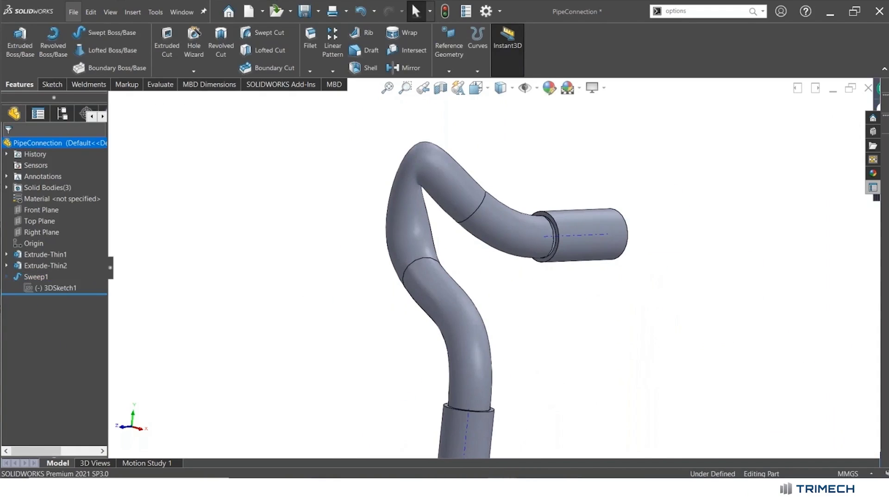
left_click(37, 289)
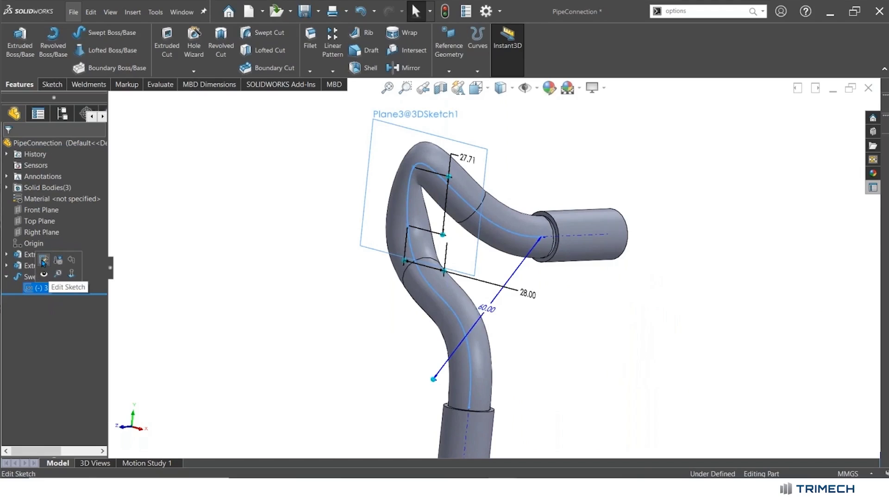
left_click(43, 262)
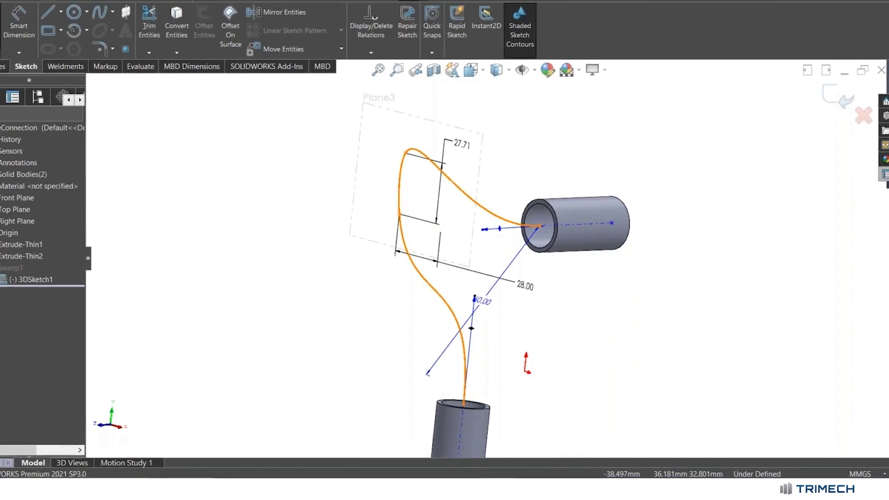
Step: Show the spline's control polygon, then drag its top vertex and curve up-right into a broader loop
right_click(428, 279)
mouse_move(432, 284)
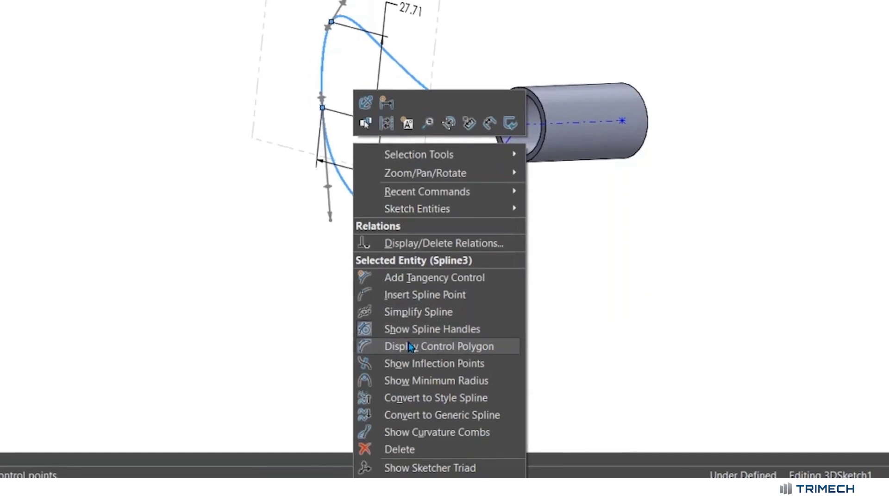
left_click(420, 353)
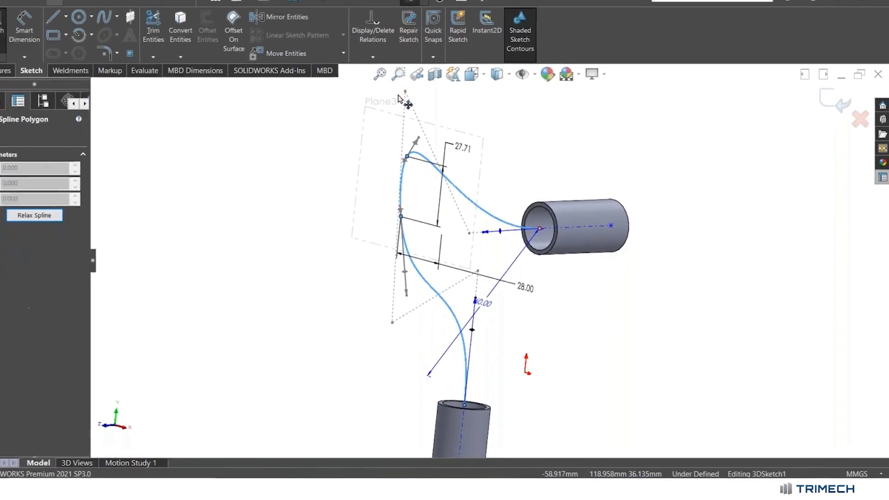
left_click_drag(399, 96, 417, 108)
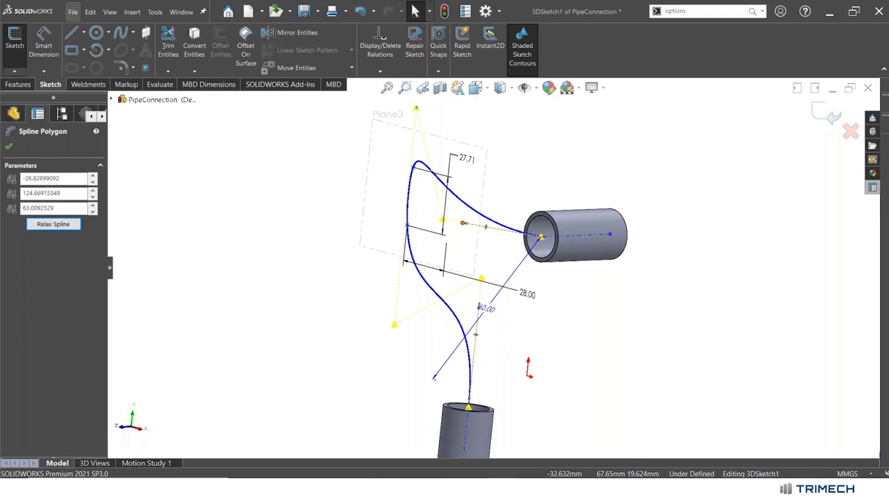
left_click(472, 206)
left_click_drag(473, 206, 505, 163)
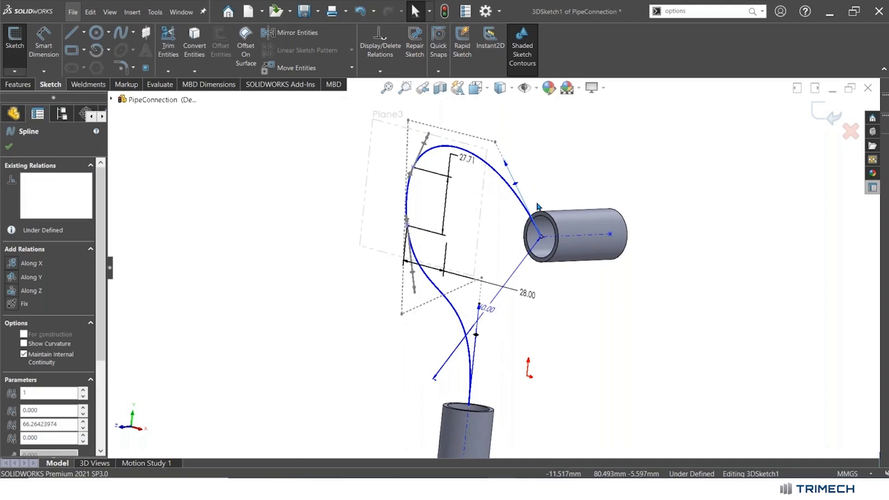
Step: Turn on curvature combs for the 3DSketch1 spline
right_click(499, 175)
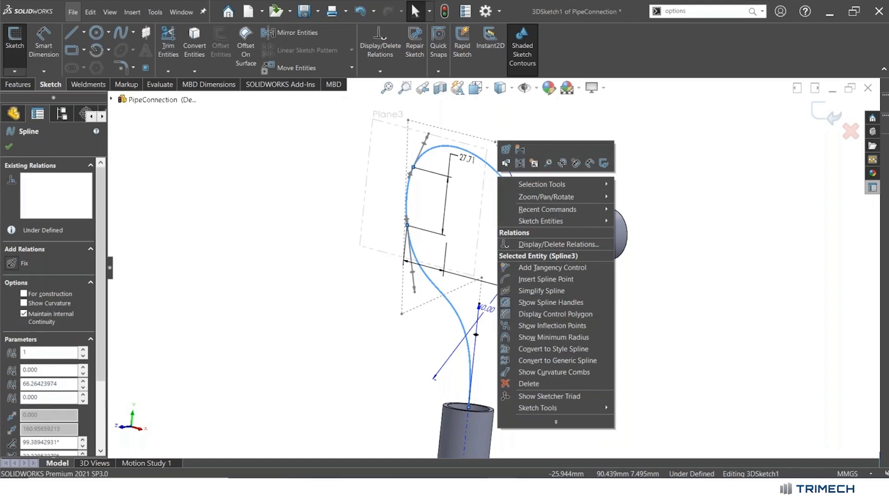
left_click(536, 373)
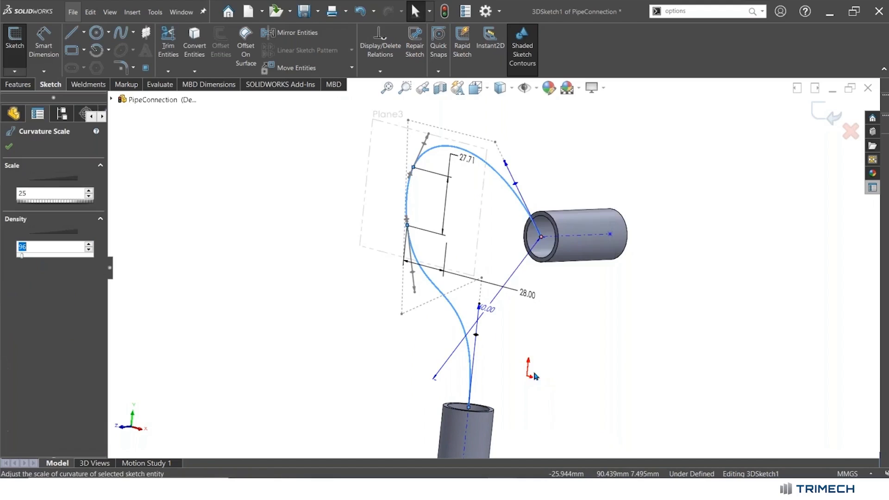
scroll(422, 291, "down", 5)
scroll(422, 290, "down", 3)
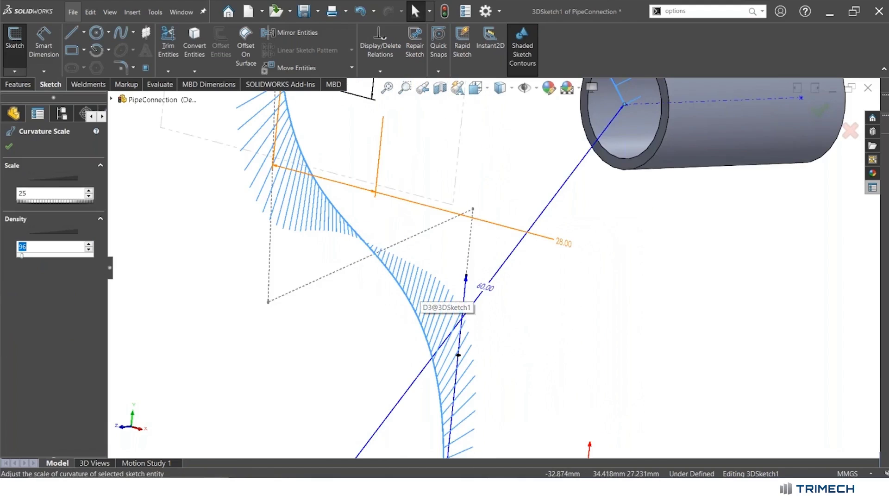
scroll(452, 173, "up", 6)
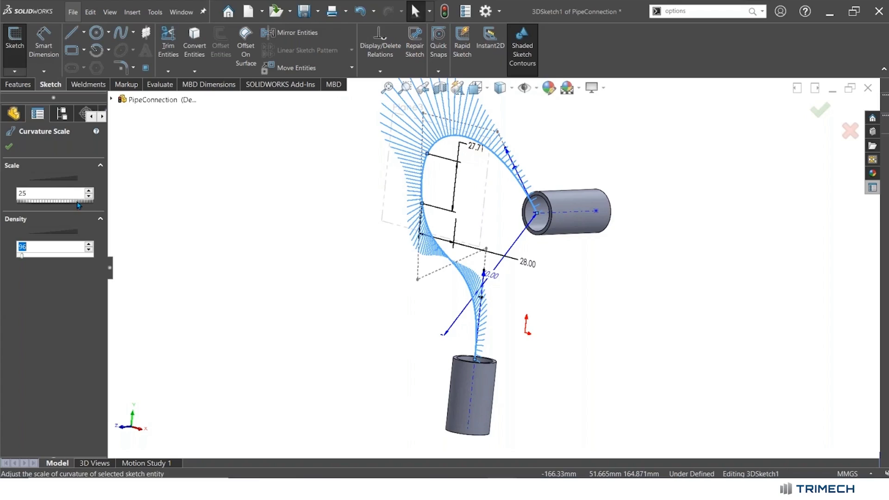
Step: Set the comb scale to 18 and density to 230, and confirm
mouse_move(78, 202)
left_mouse_down()
mouse_move(46, 202)
mouse_move(69, 202)
left_mouse_up()
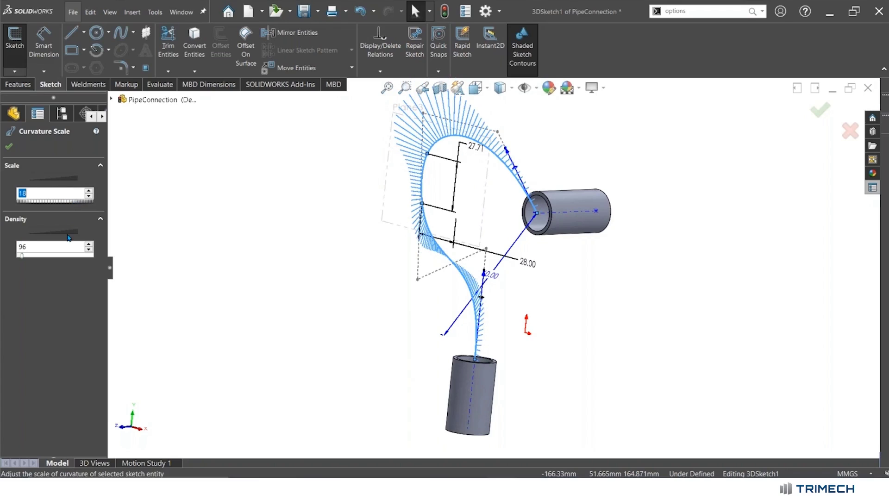
left_click_drag(22, 257, 32, 256)
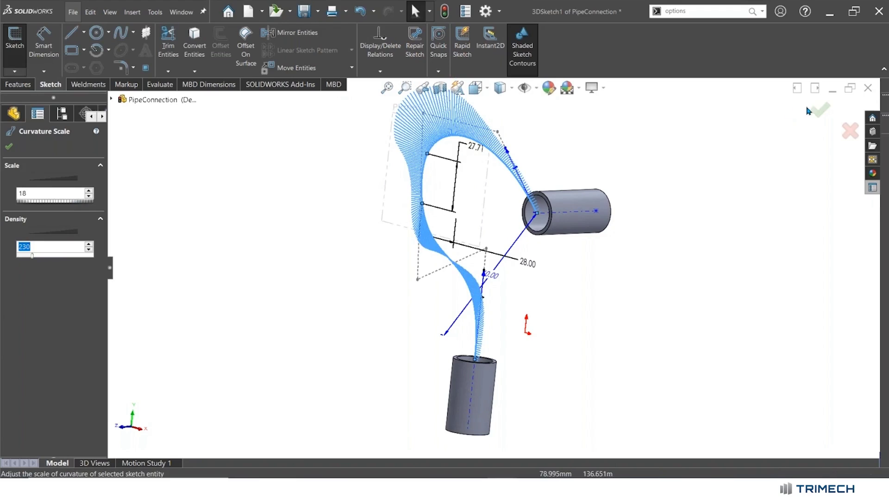
left_click(819, 110)
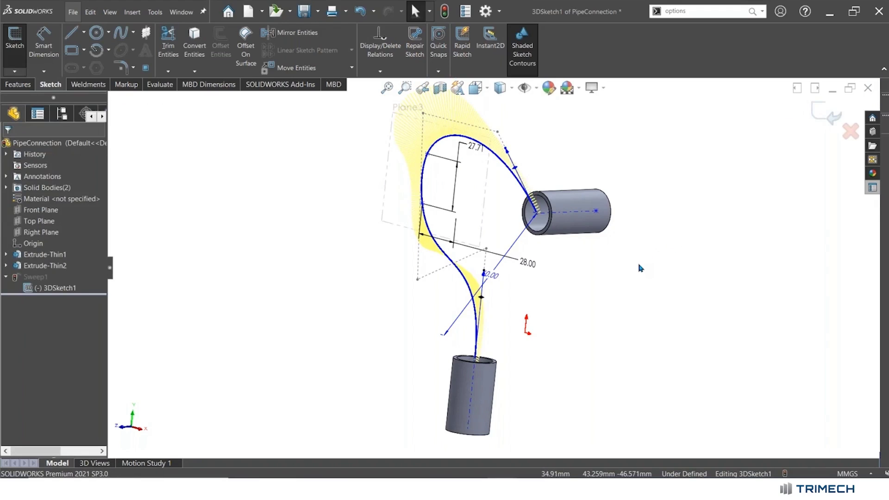
right_click(448, 260)
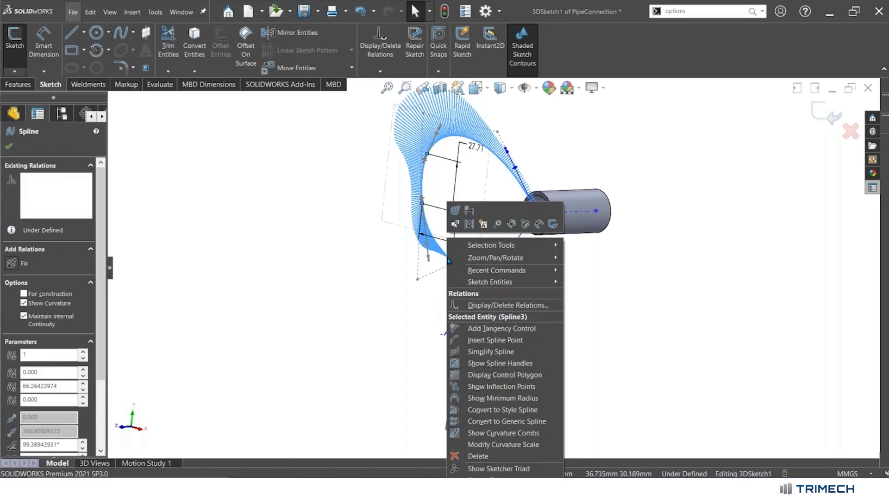